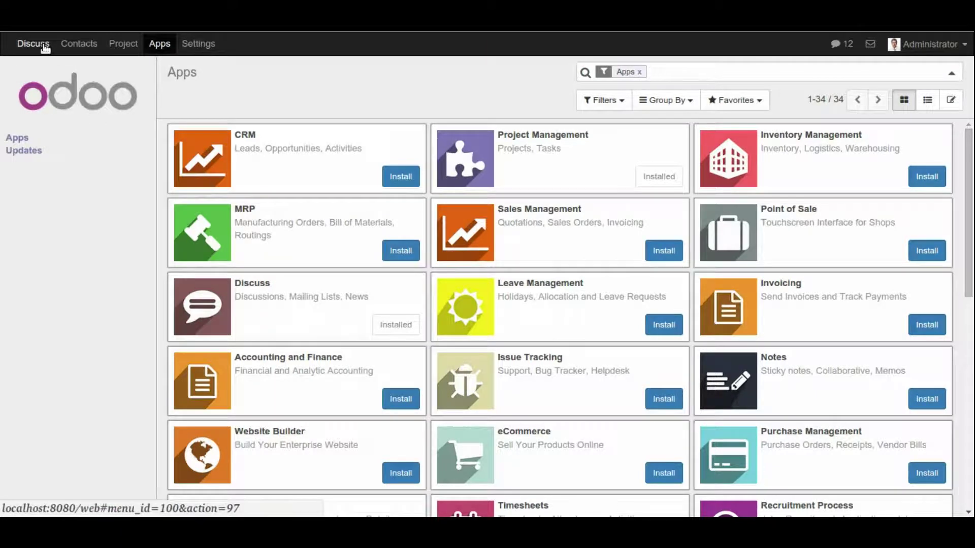
Step: In Project settings, turn on sale-order task generation, time estimation, issue timesheets and customer ratings, then apply
{"action": "left_click", "coordinate": [124, 47]}
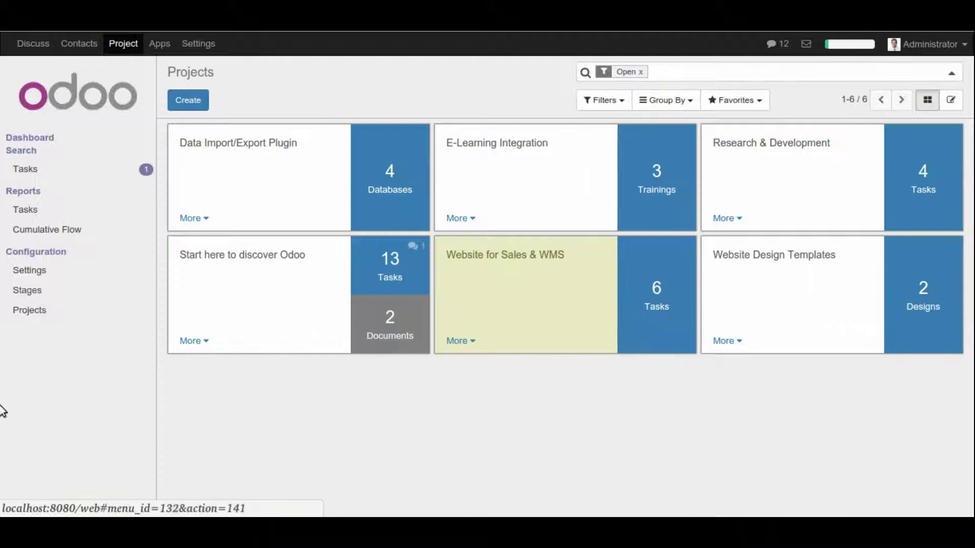
{"action": "left_click", "coordinate": [41, 273]}
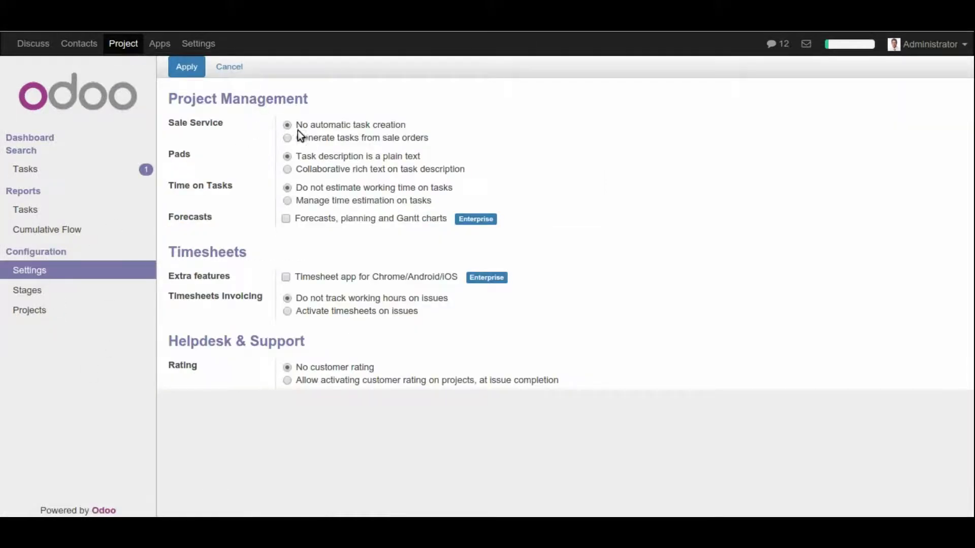
{"action": "left_click", "coordinate": [288, 138]}
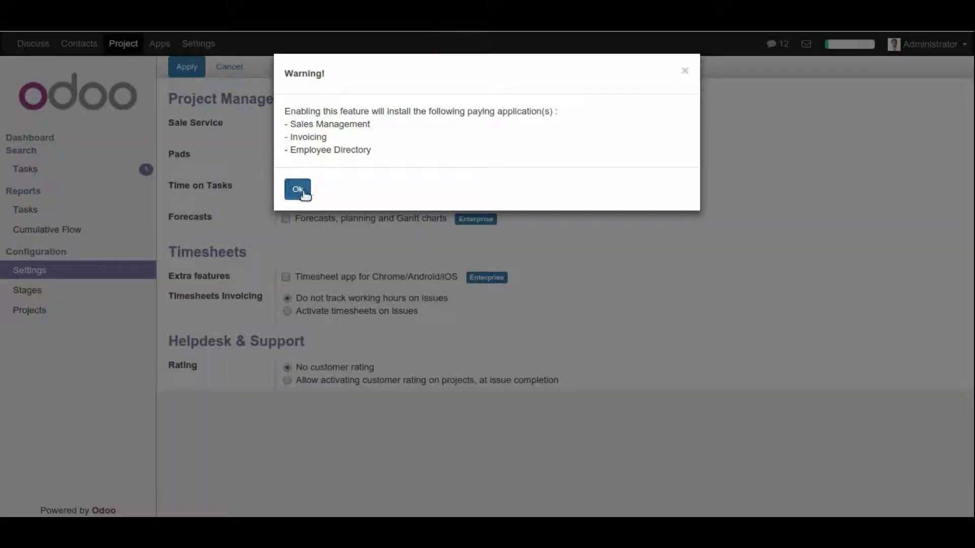
{"action": "left_click", "coordinate": [296, 190]}
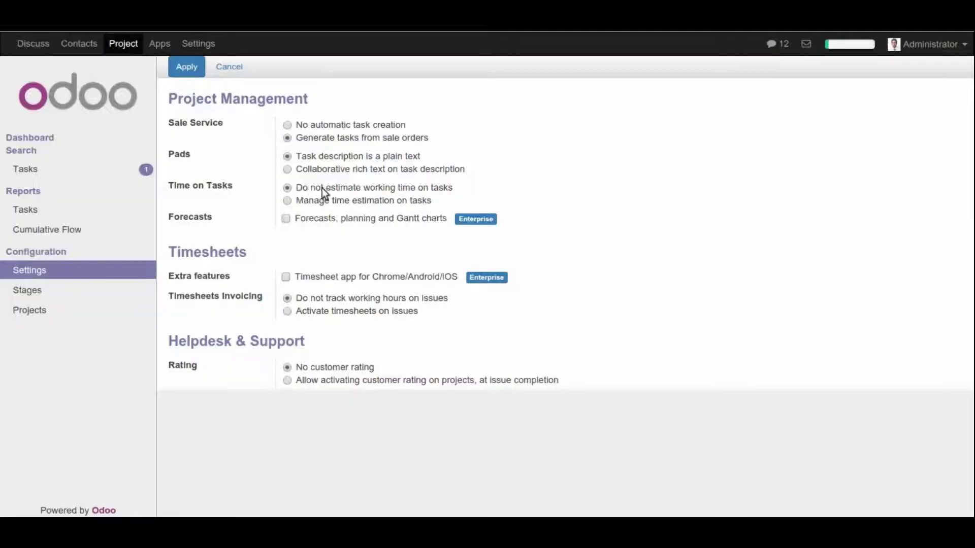
{"action": "left_click", "coordinate": [287, 201]}
{"action": "left_click", "coordinate": [288, 311]}
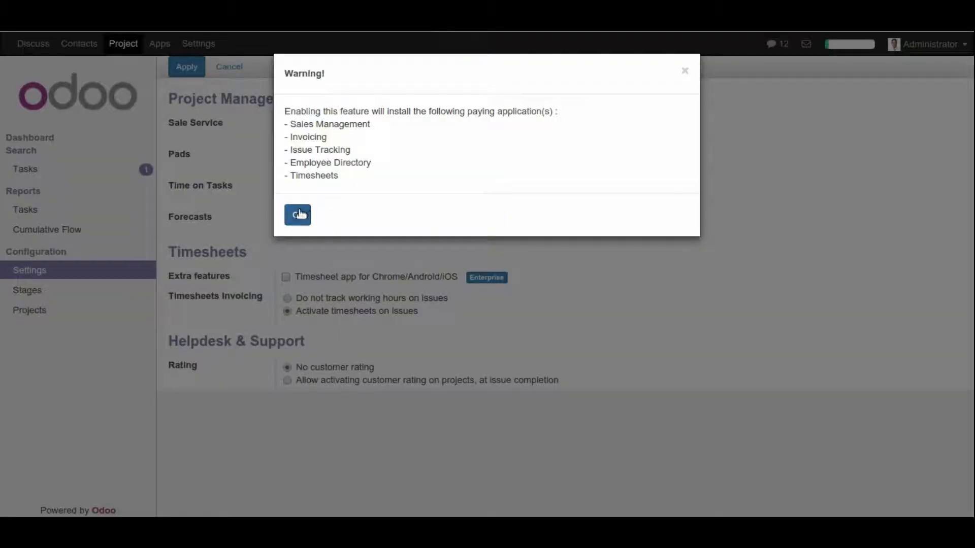
{"action": "left_click", "coordinate": [296, 213]}
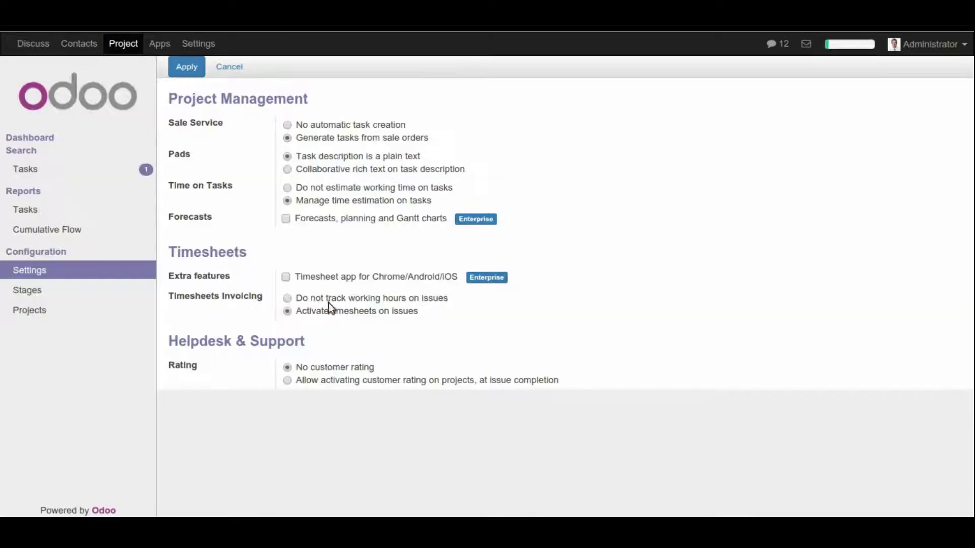
{"action": "left_click", "coordinate": [288, 381]}
{"action": "left_click", "coordinate": [187, 71]}
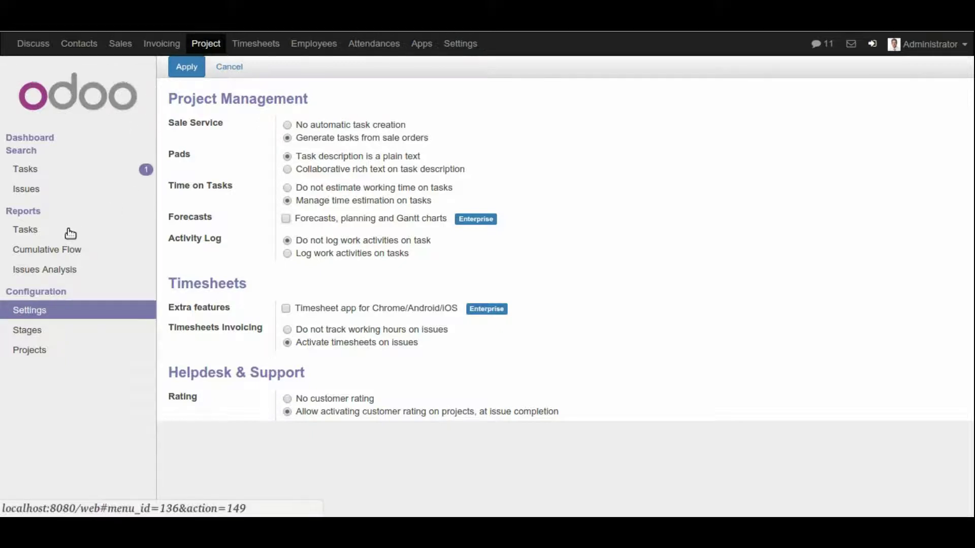
Step: Save a new private project 'demo project' with customer Agrolait and 45 Hours/Week working time
{"action": "left_click", "coordinate": [200, 44]}
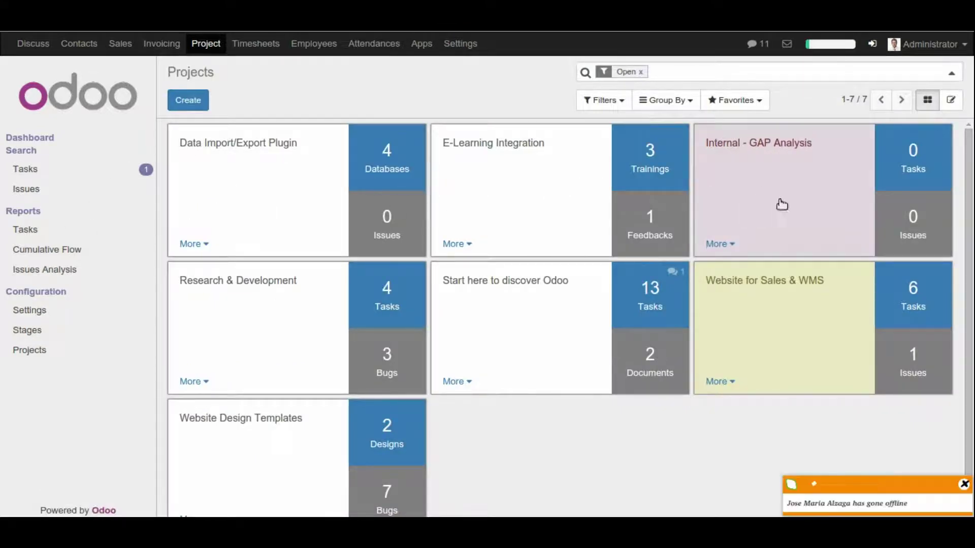
{"action": "left_click", "coordinate": [188, 102]}
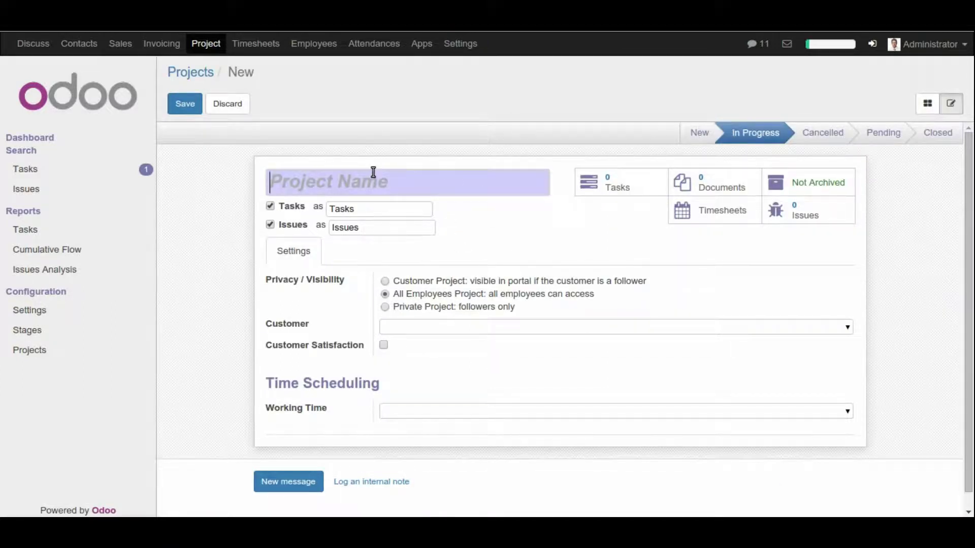
{"action": "type", "text": "demo "}
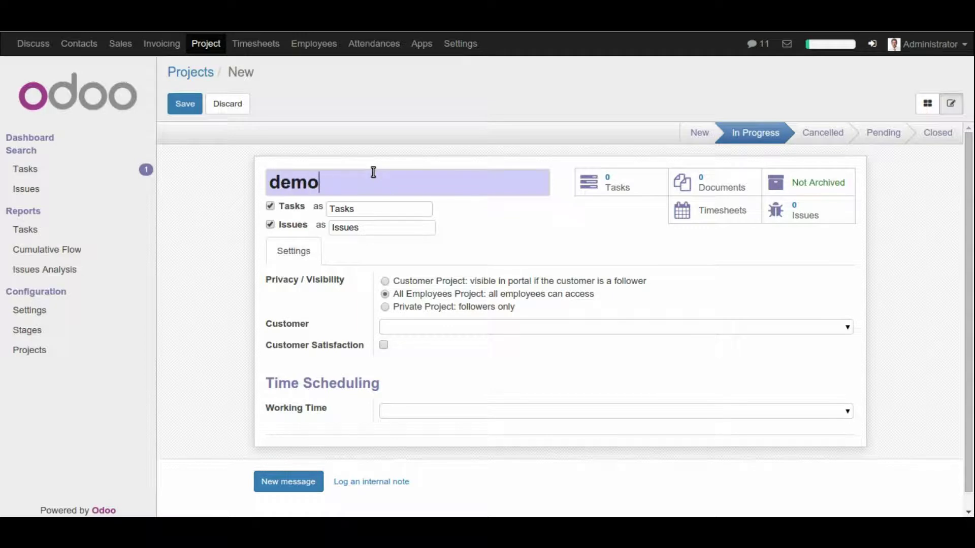
{"action": "type", "text": "project"}
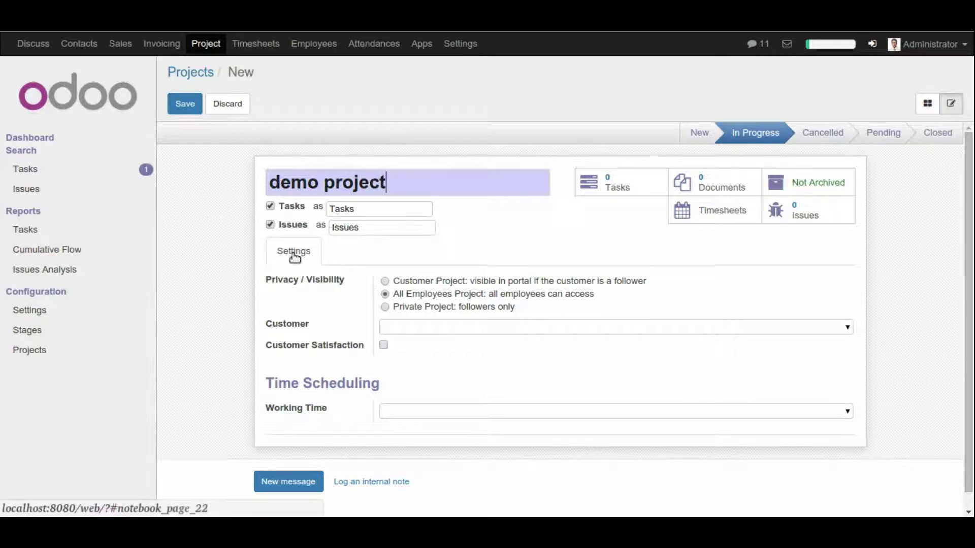
{"action": "left_click", "coordinate": [384, 307]}
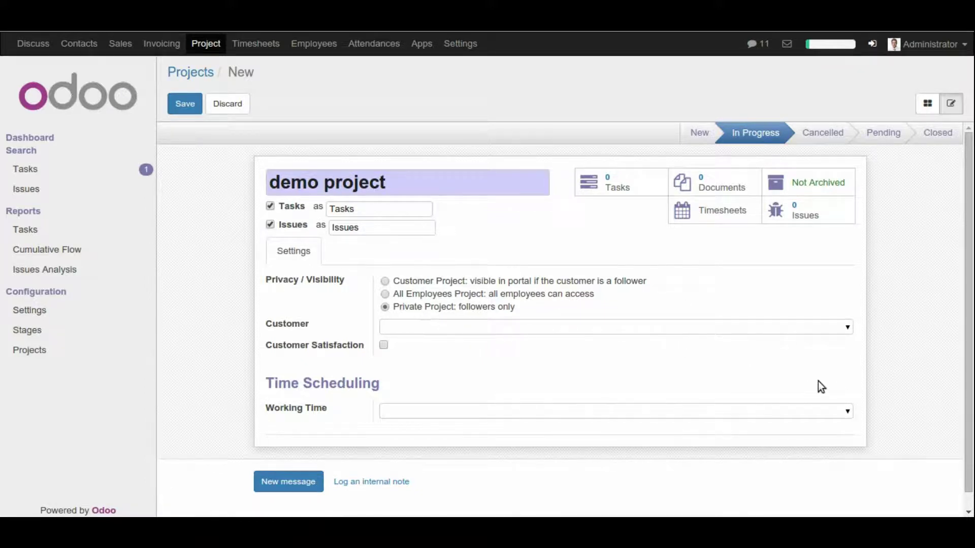
{"action": "left_click", "coordinate": [848, 327]}
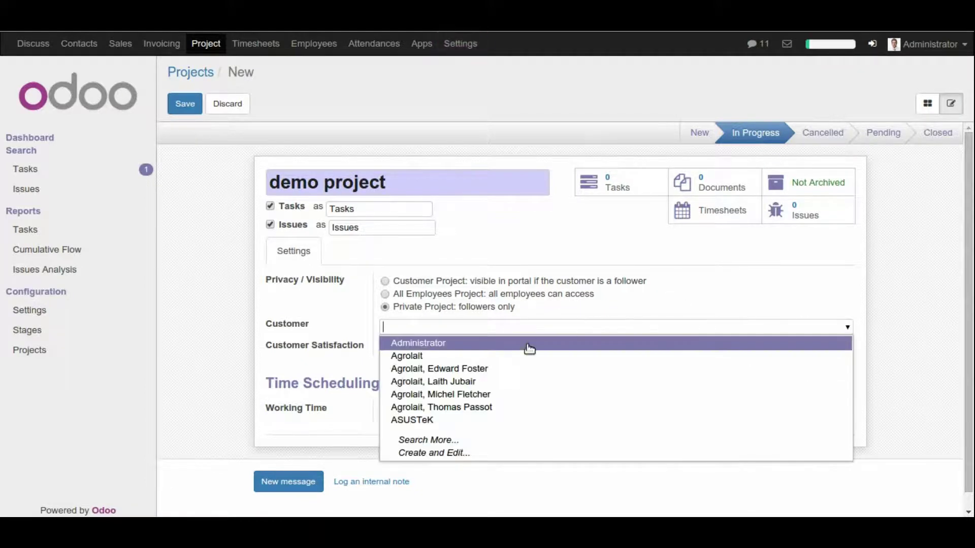
{"action": "left_click", "coordinate": [496, 370]}
{"action": "scroll", "coordinate": [662, 377], "scroll_direction": "down", "scroll_amount": 1}
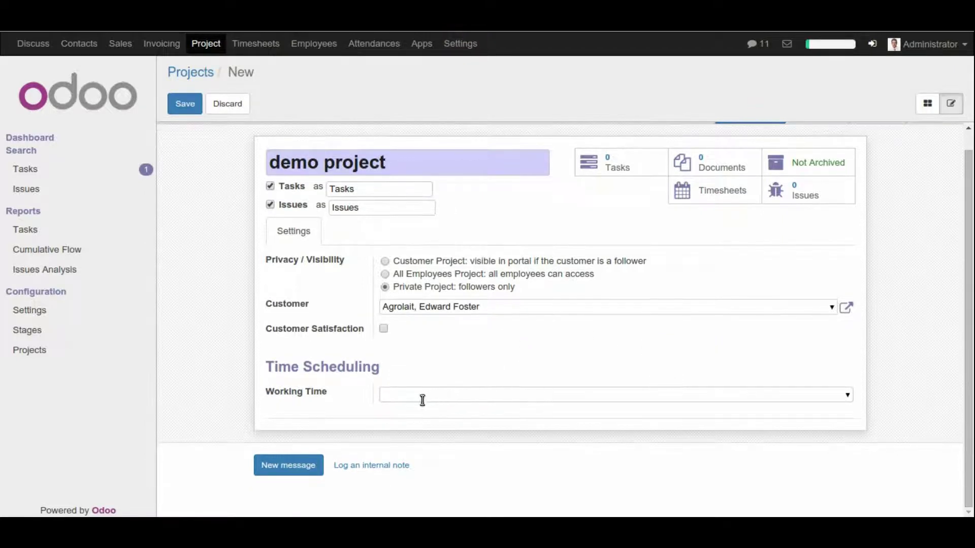
{"action": "left_click", "coordinate": [847, 396]}
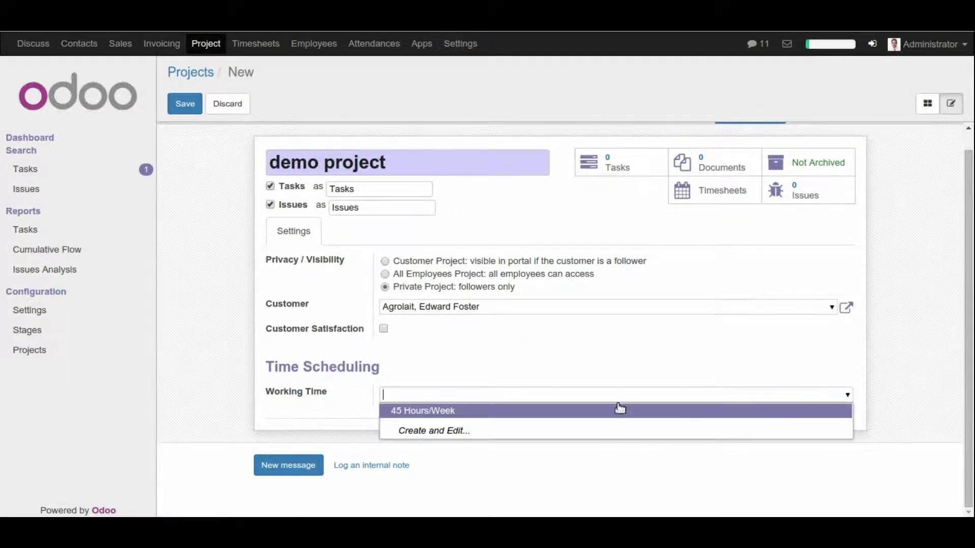
{"action": "left_click", "coordinate": [576, 409]}
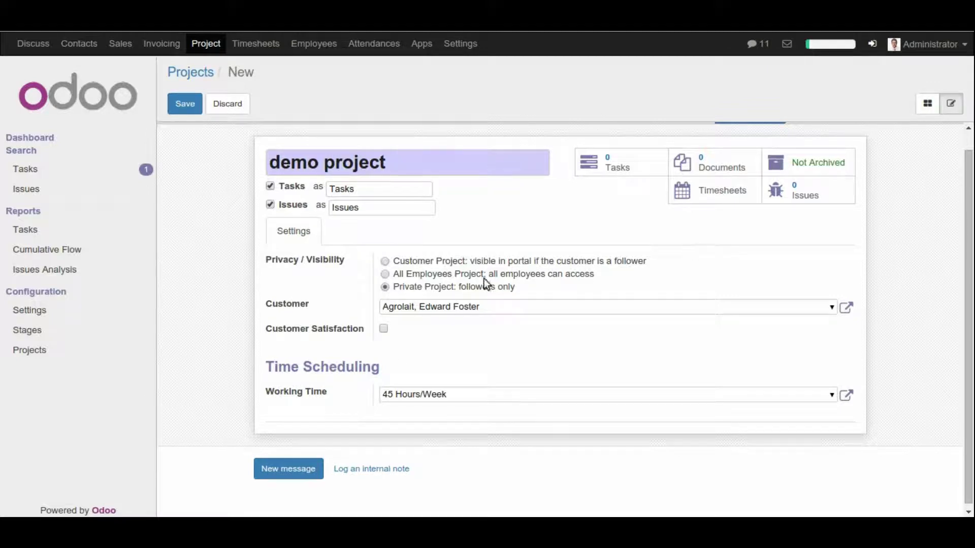
{"action": "left_click", "coordinate": [195, 114]}
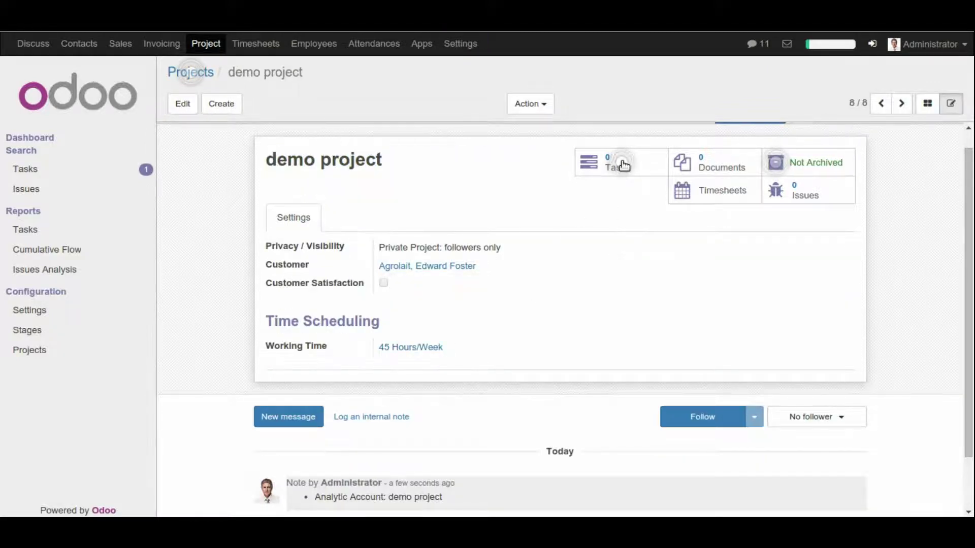
Step: Open the demo project's task board and add the ToDo, Progress and Design stages
{"action": "left_click", "coordinate": [623, 165]}
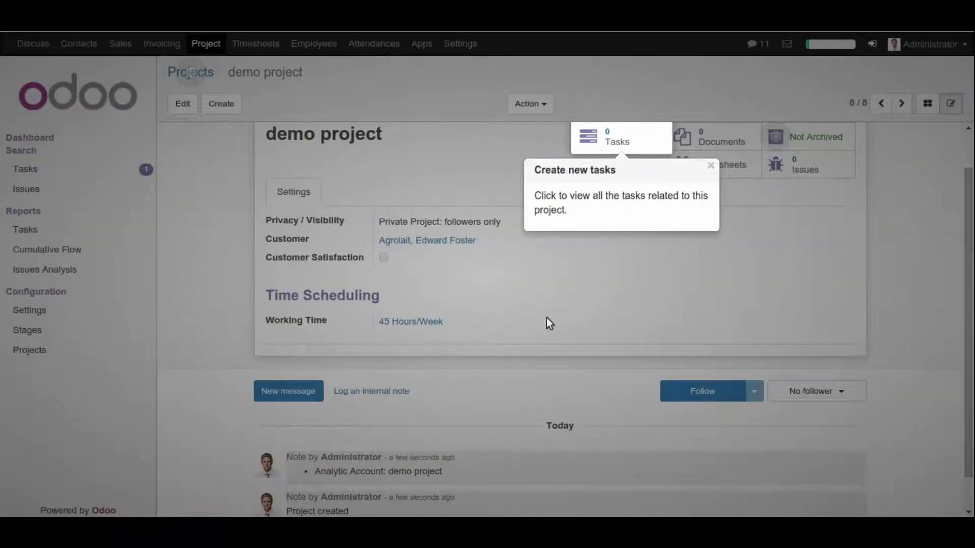
{"action": "left_click", "coordinate": [627, 140]}
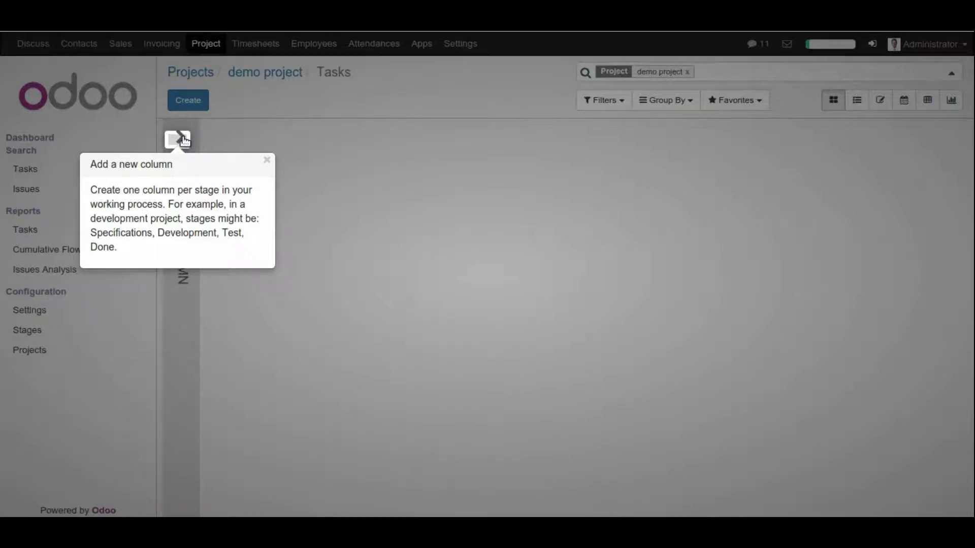
{"action": "left_click", "coordinate": [178, 139]}
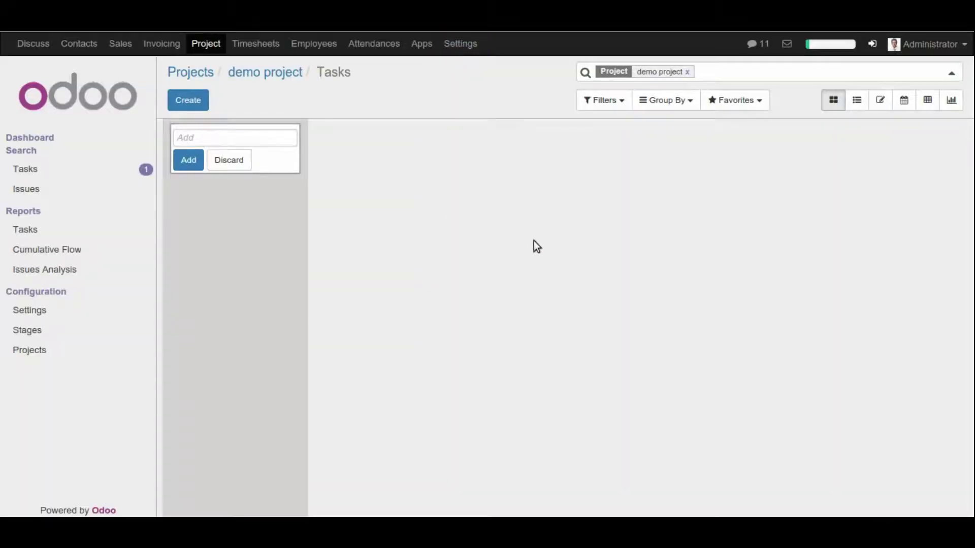
{"action": "type", "text": "ToDo"}
{"action": "left_click", "coordinate": [188, 160]}
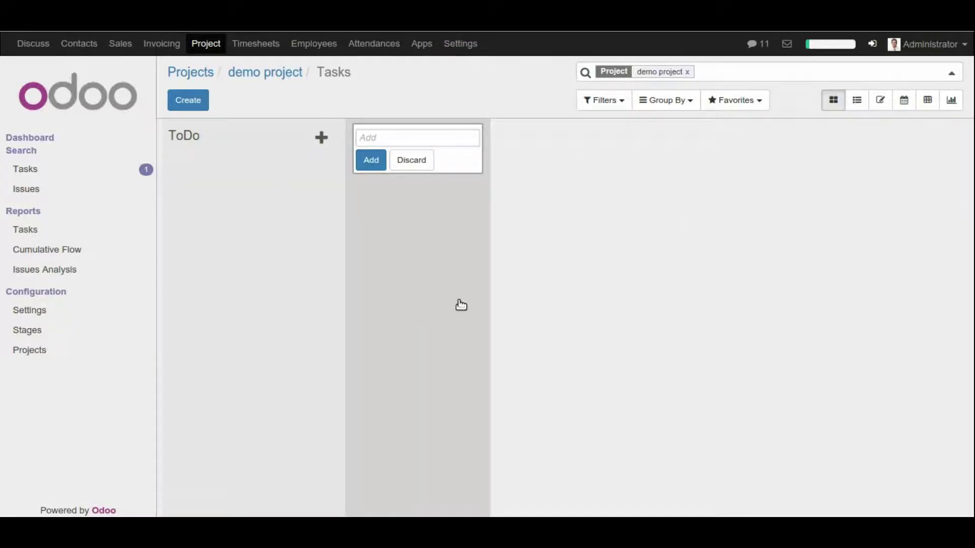
{"action": "type", "text": "Progress"}
{"action": "left_click", "coordinate": [371, 159]}
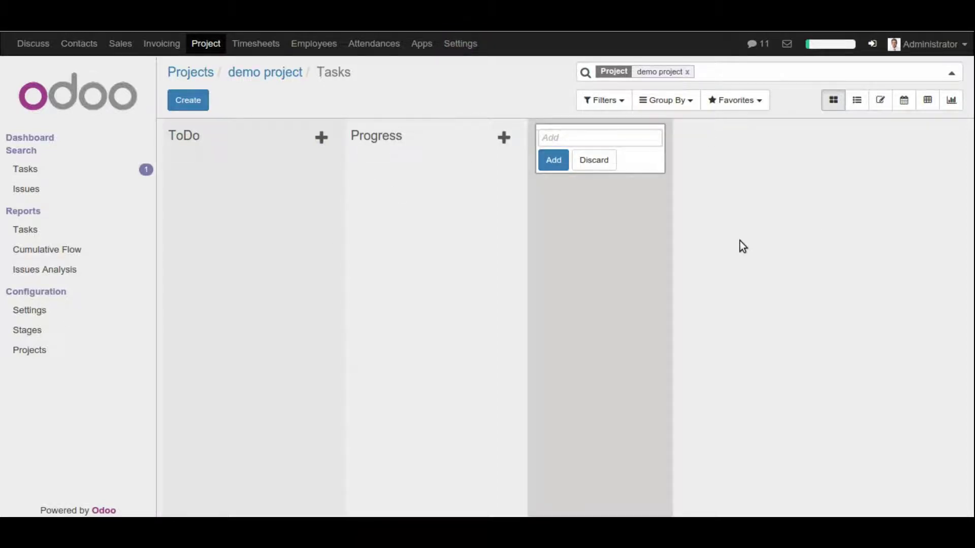
{"action": "type", "text": "Design"}
{"action": "left_click", "coordinate": [555, 160]}
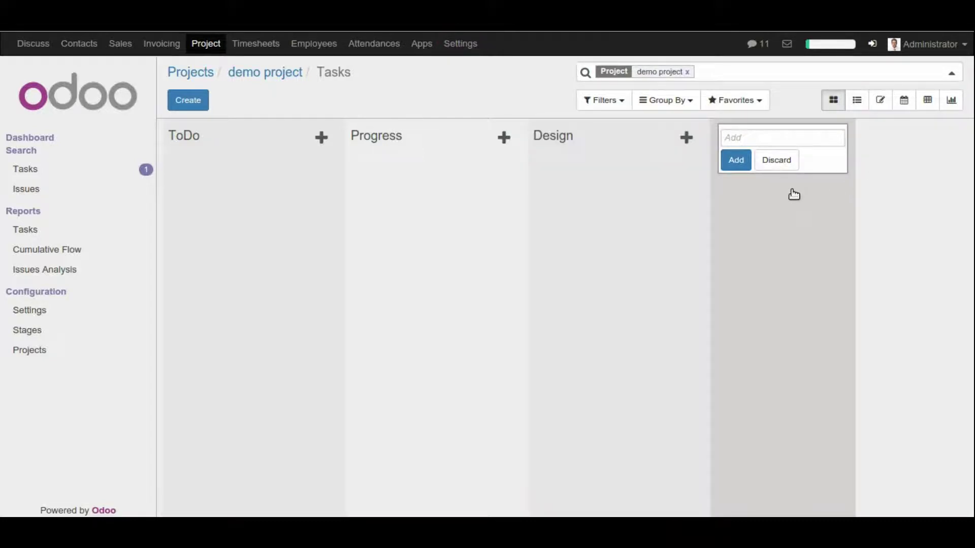
Step: Add the Developer, Tester and Done stages to the task board
{"action": "type", "text": "Test"}
{"action": "key", "text": "BackSpace"}
{"action": "key", "text": "BackSpace"}
{"action": "key", "text": "BackSpace"}
{"action": "type", "text": "Develope"}
{"action": "left_click", "coordinate": [744, 161]}
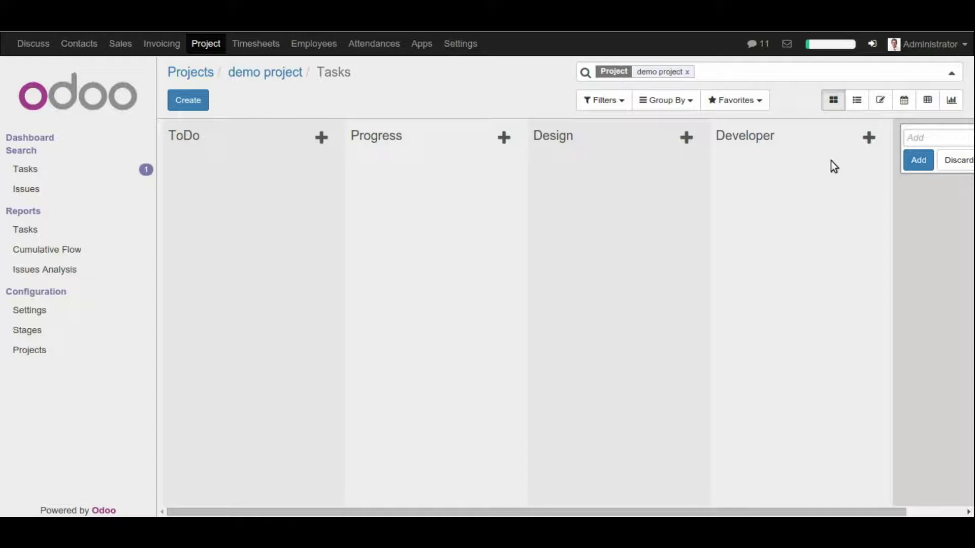
{"action": "type", "text": "Tester"}
{"action": "left_click", "coordinate": [918, 161]}
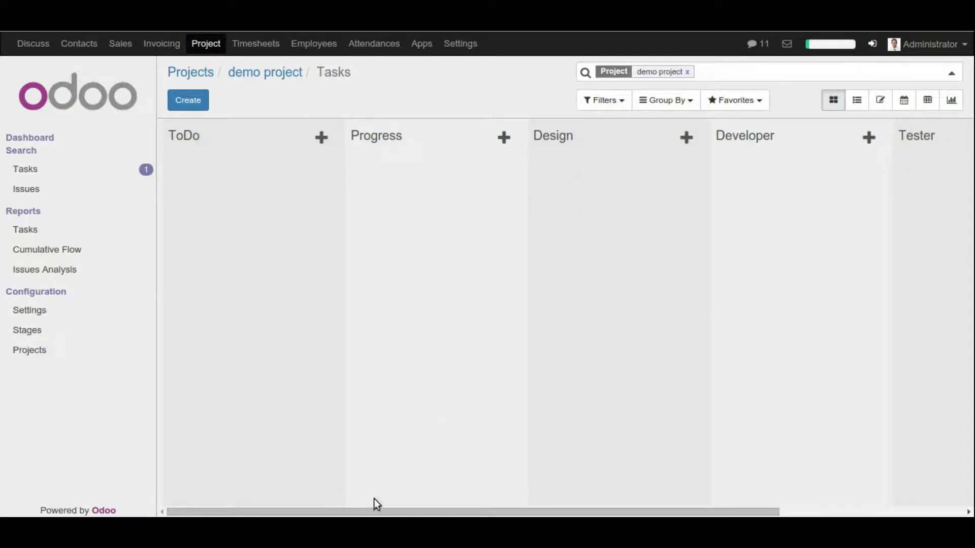
{"action": "left_click_drag", "start_coordinate": [378, 513], "coordinate": [625, 513]}
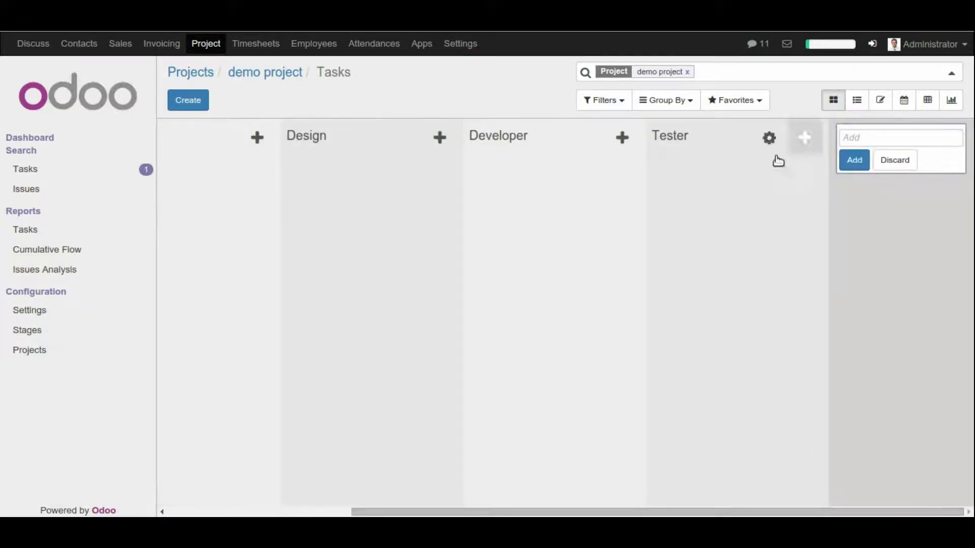
{"action": "type", "text": "Do"}
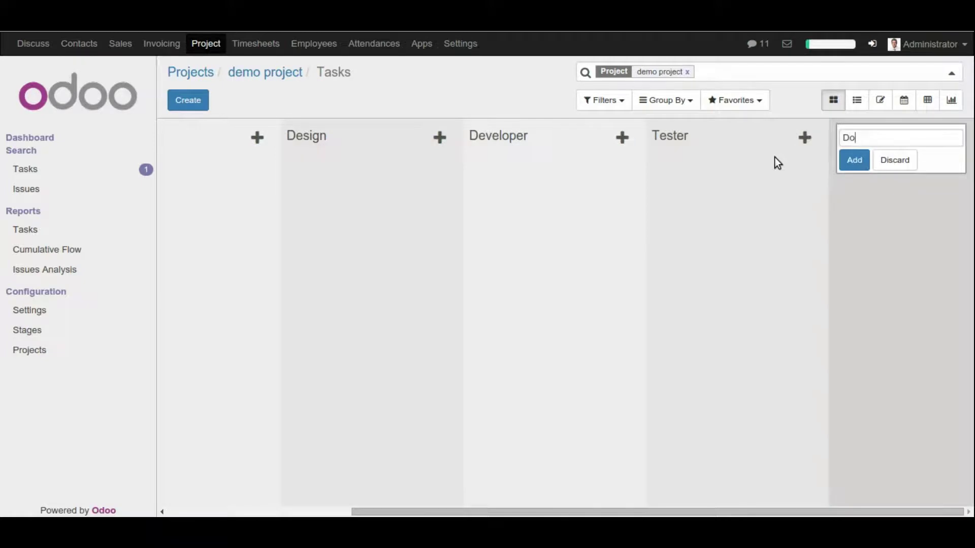
{"action": "type", "text": "ne"}
{"action": "left_click", "coordinate": [855, 160]}
{"action": "left_click_drag", "start_coordinate": [358, 512], "coordinate": [212, 513]}
Step: Start task 'Demo Task' in demo project, assigned to Demo User with 20 planned hours
{"action": "left_click", "coordinate": [200, 101]}
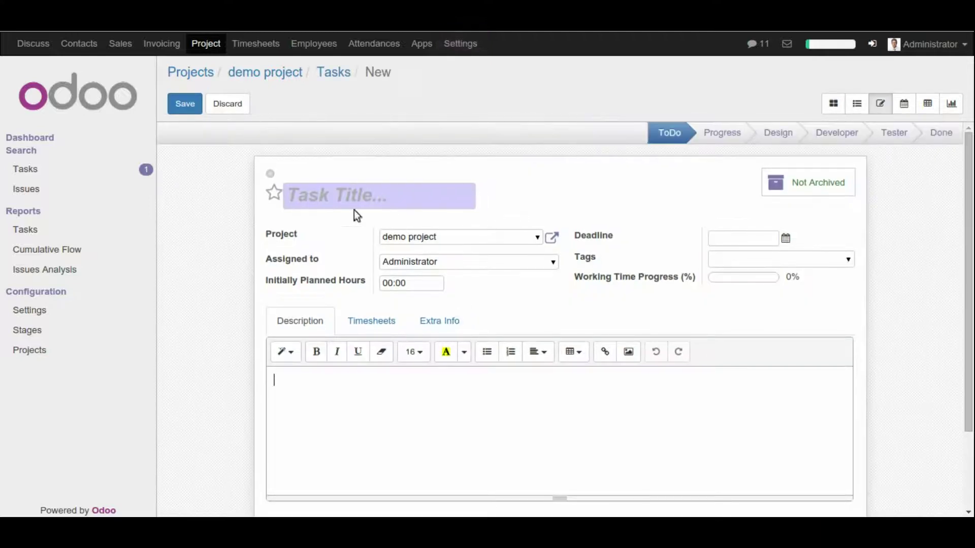
{"action": "left_click", "coordinate": [339, 195]}
{"action": "type", "text": "D"}
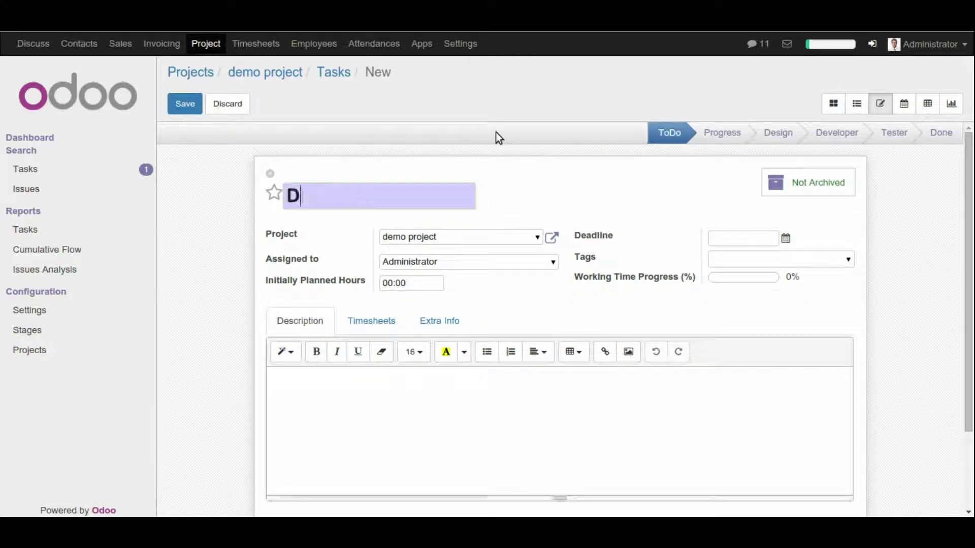
{"action": "type", "text": "emo Task"}
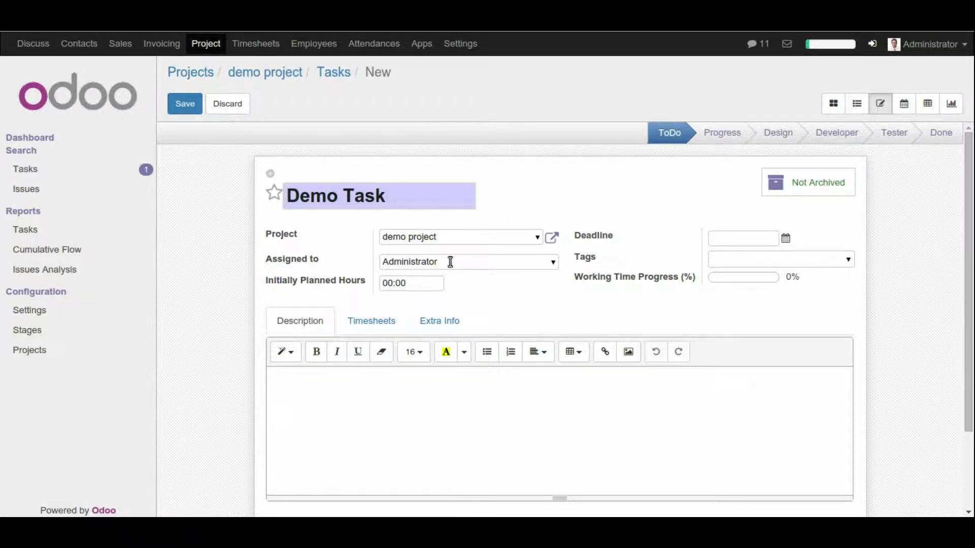
{"action": "scroll", "coordinate": [461, 261], "scroll_direction": "down", "scroll_amount": 2}
{"action": "scroll", "coordinate": [530, 198], "scroll_direction": "up", "scroll_amount": 1}
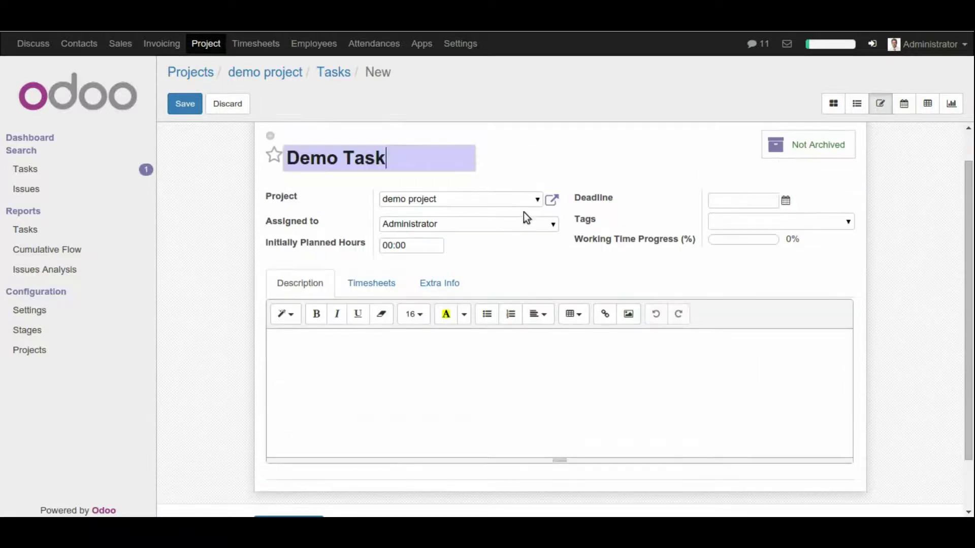
{"action": "left_click", "coordinate": [538, 203]}
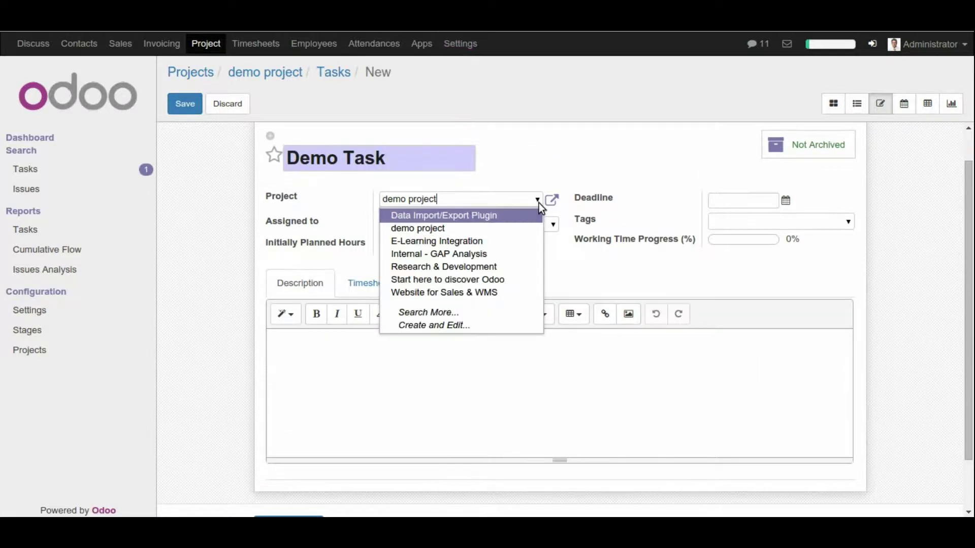
{"action": "left_click", "coordinate": [525, 168]}
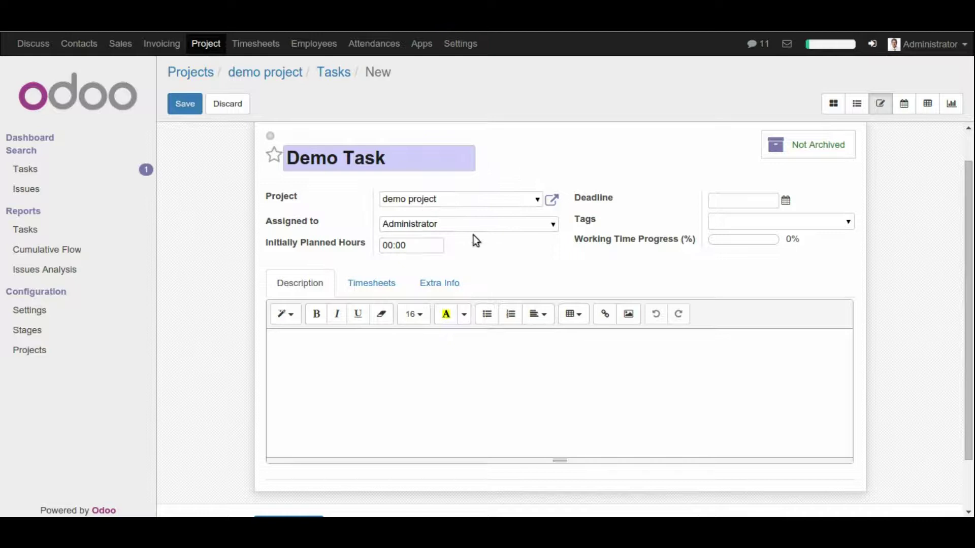
{"action": "left_click", "coordinate": [551, 224]}
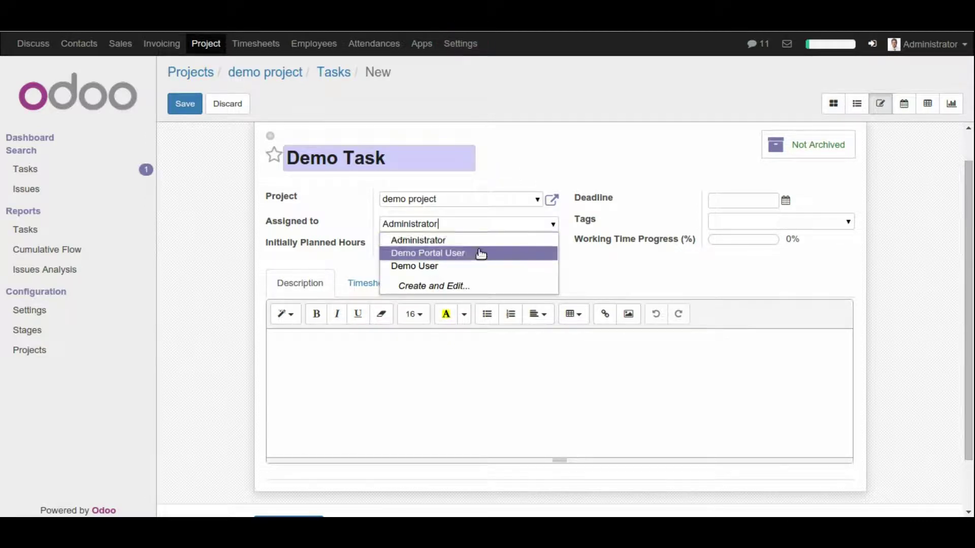
{"action": "left_click", "coordinate": [453, 271]}
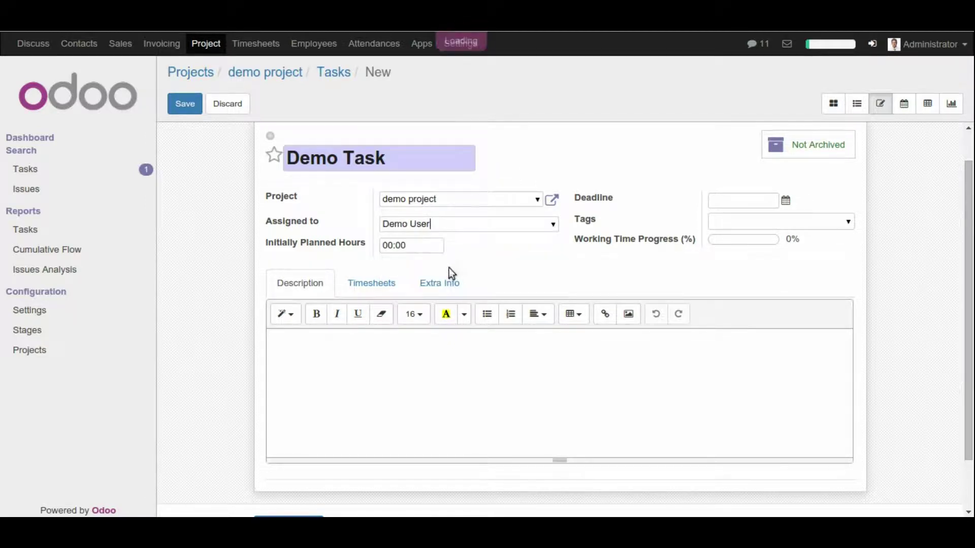
{"action": "left_click_drag", "start_coordinate": [418, 245], "coordinate": [382, 245]}
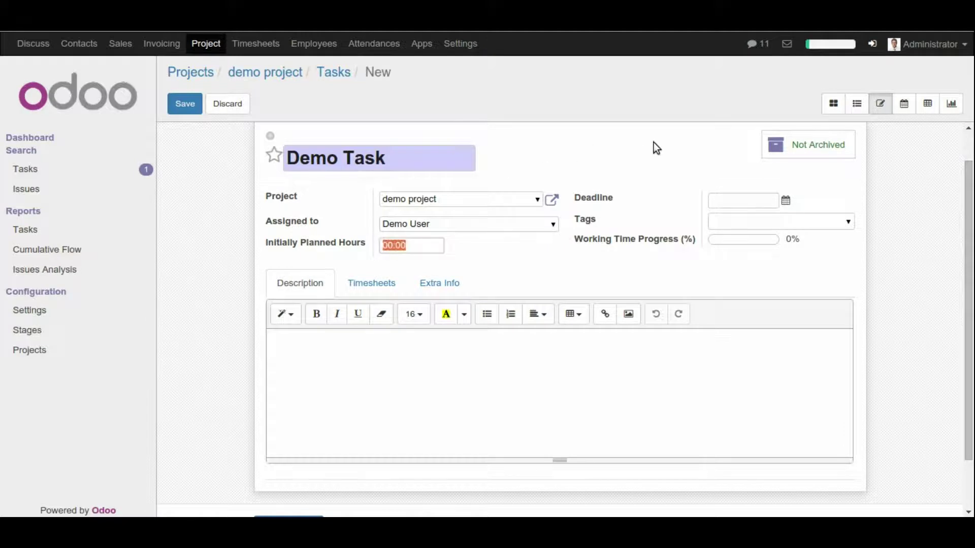
{"action": "type", "text": "20"}
Step: Set the deadline to 02/16/2016, review the Timesheets and Extra Info tabs, and save
{"action": "left_click", "coordinate": [786, 200]}
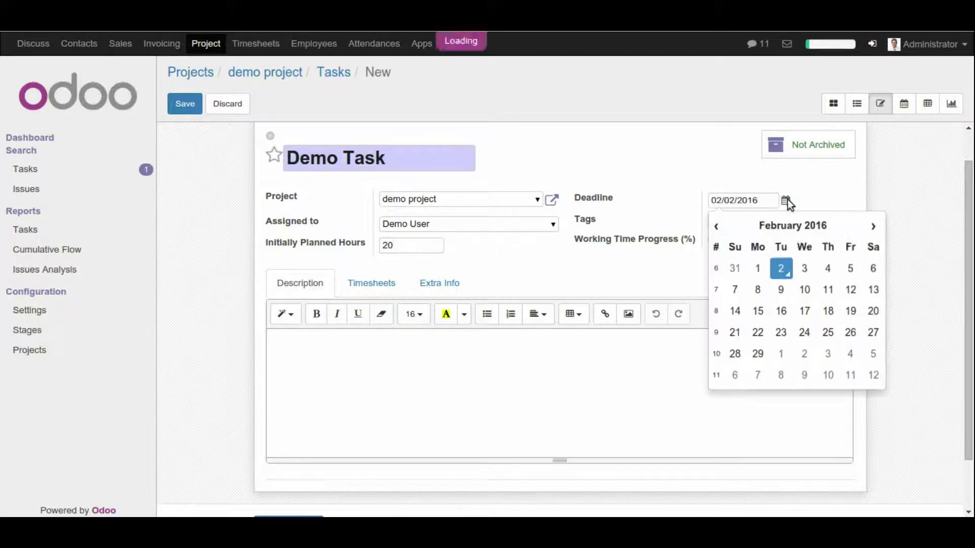
{"action": "left_click", "coordinate": [782, 310]}
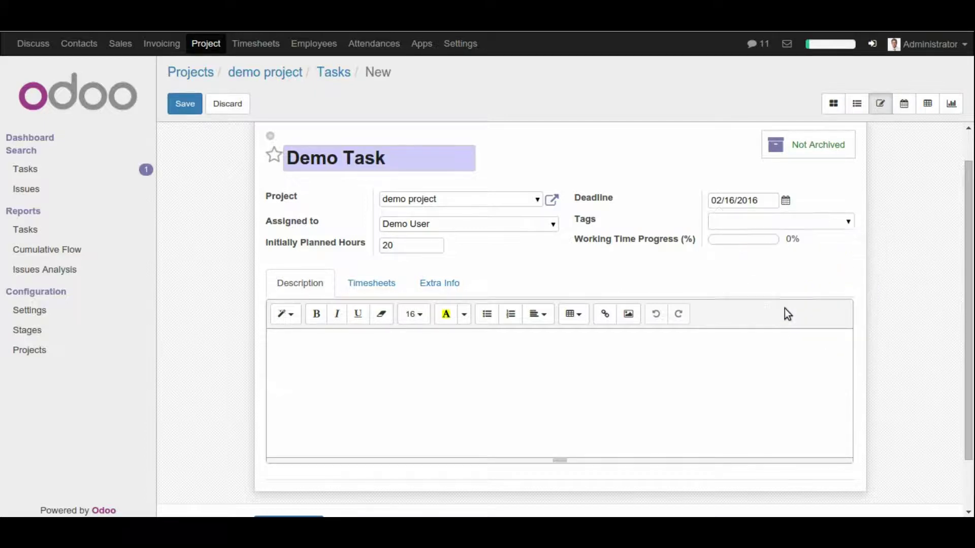
{"action": "left_click", "coordinate": [846, 222]}
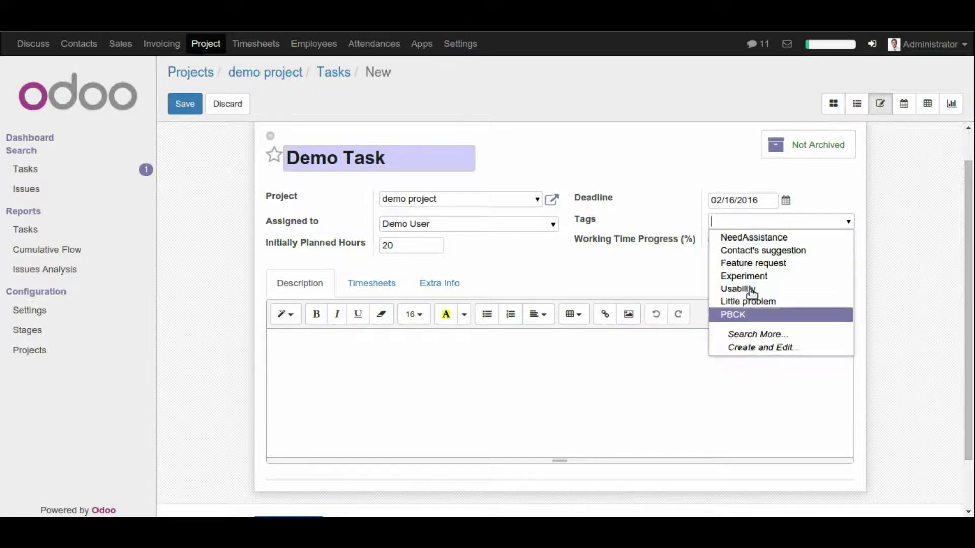
{"action": "left_click", "coordinate": [731, 175]}
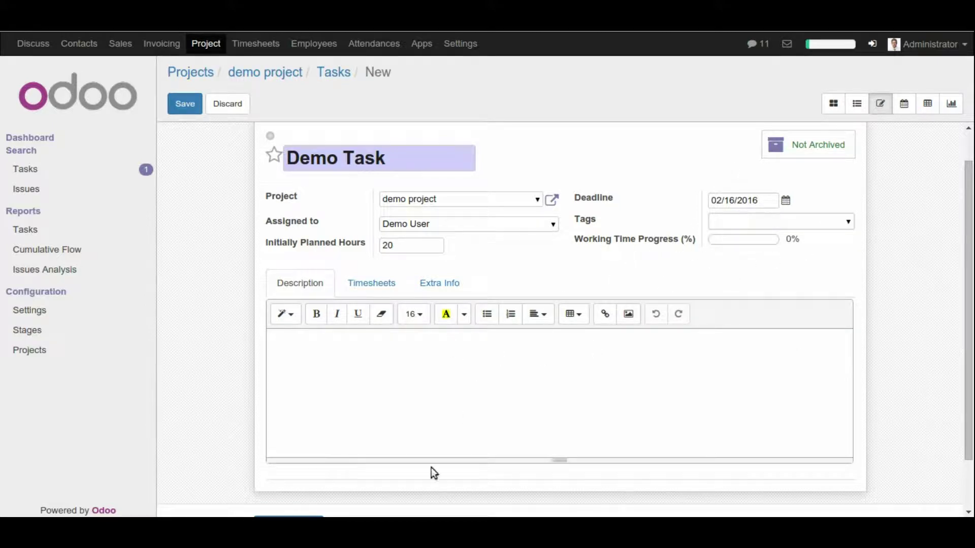
{"action": "scroll", "coordinate": [431, 468], "scroll_direction": "down", "scroll_amount": 1}
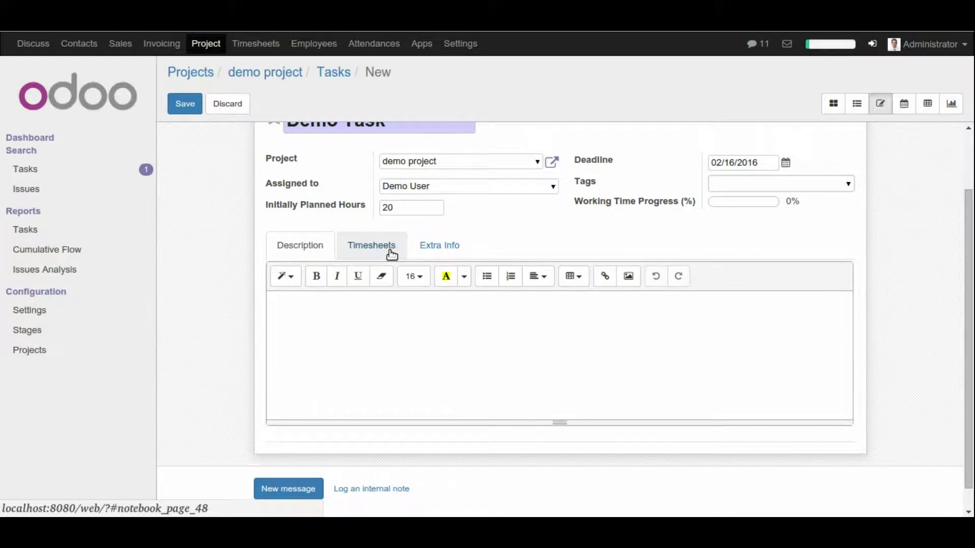
{"action": "left_click", "coordinate": [391, 252]}
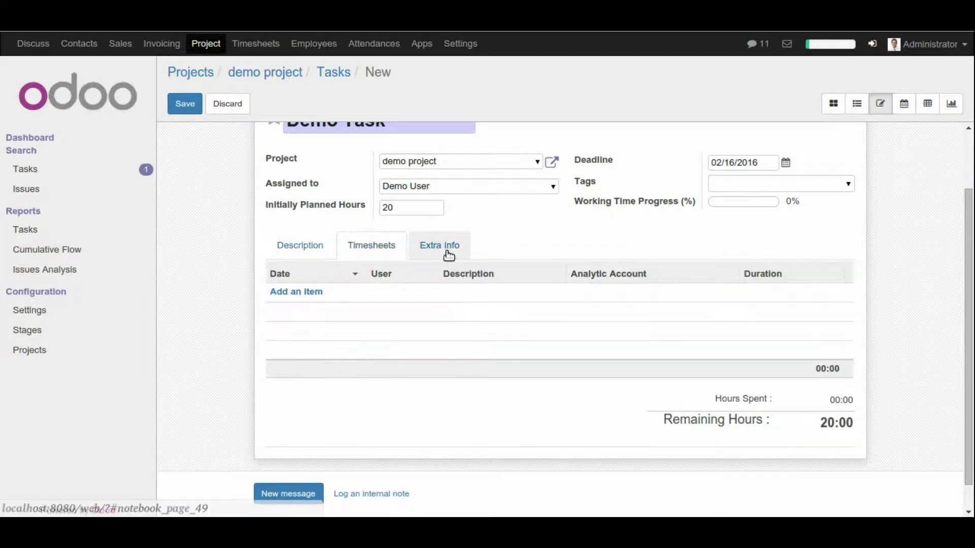
{"action": "left_click", "coordinate": [448, 254]}
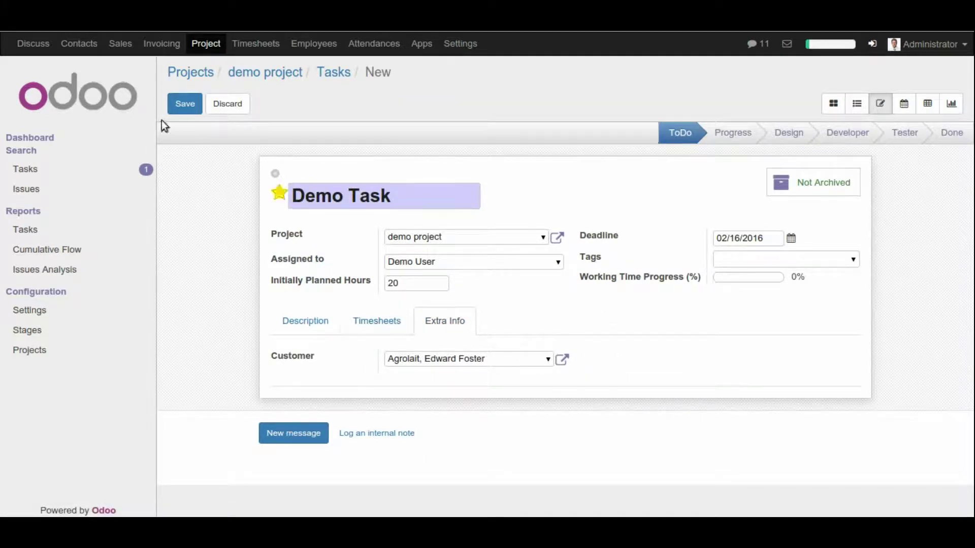
{"action": "left_click", "coordinate": [183, 106]}
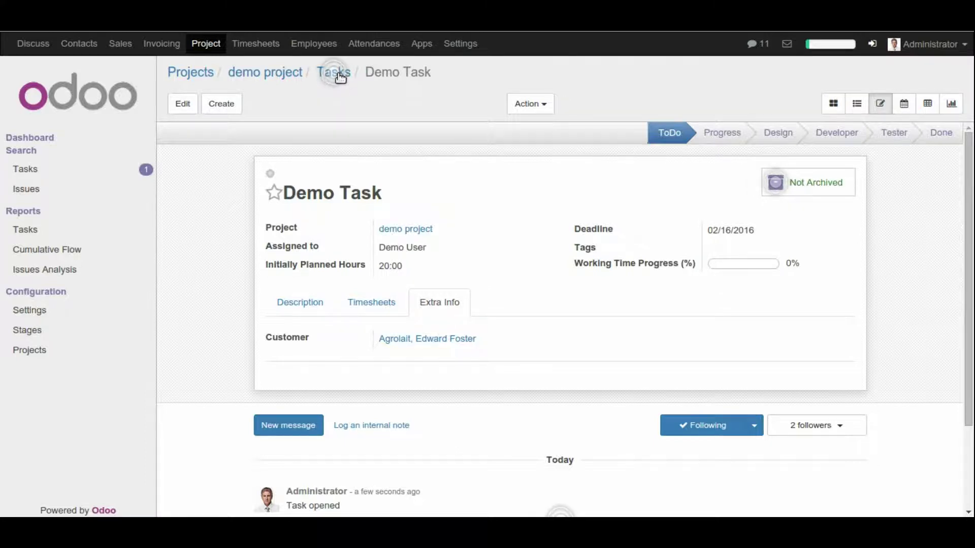
Step: Go back to the demo project's task board via the Tasks breadcrumb and start another task
{"action": "mouse_move", "coordinate": [333, 76]}
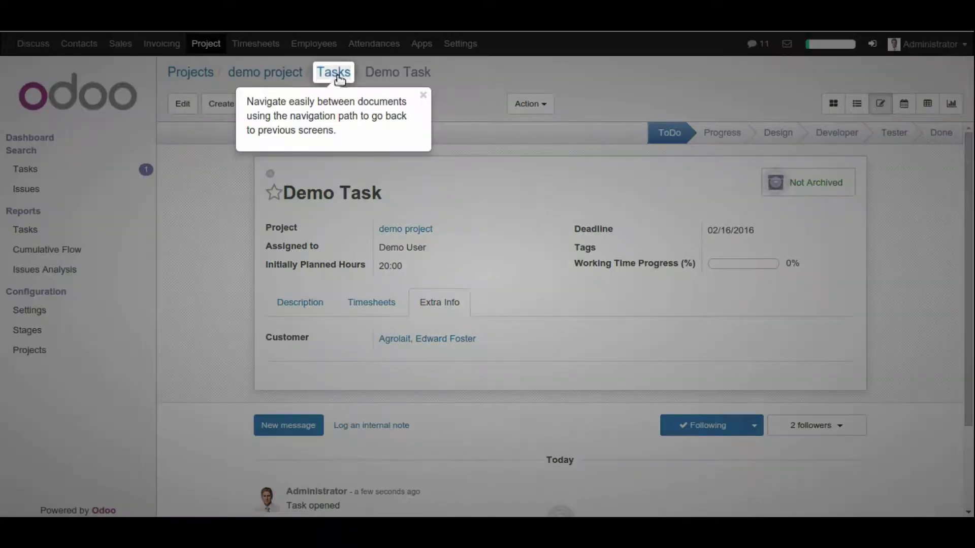
{"action": "left_click", "coordinate": [334, 72]}
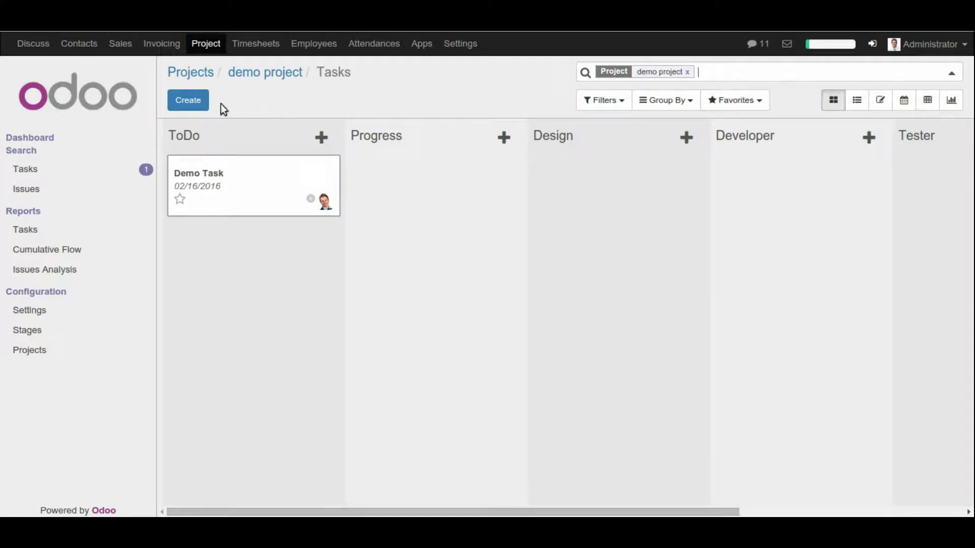
{"action": "left_click", "coordinate": [201, 108]}
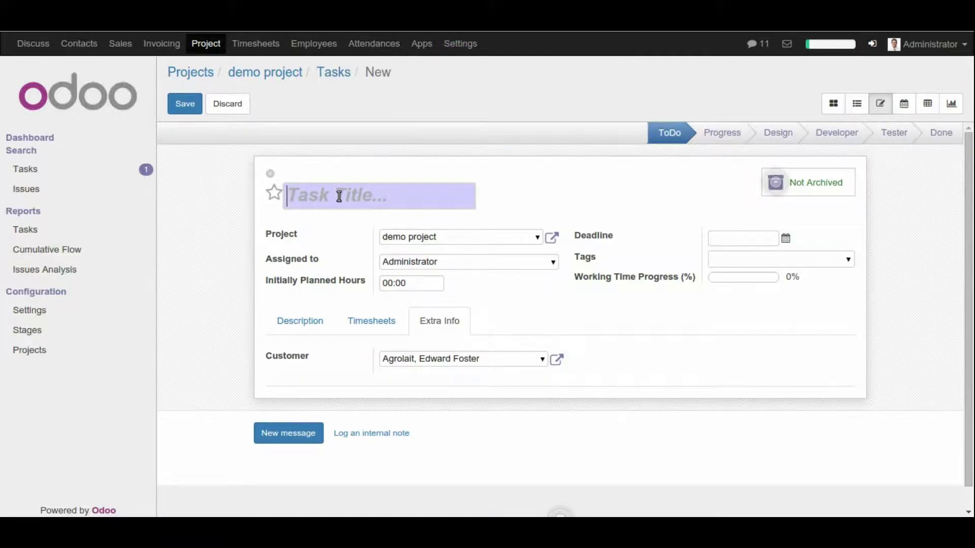
Step: Save task 'DemoTask2' in demo project for Demo Portal User, 20 planned hours, deadline 02/17/2016
{"action": "type", "text": "Demo"}
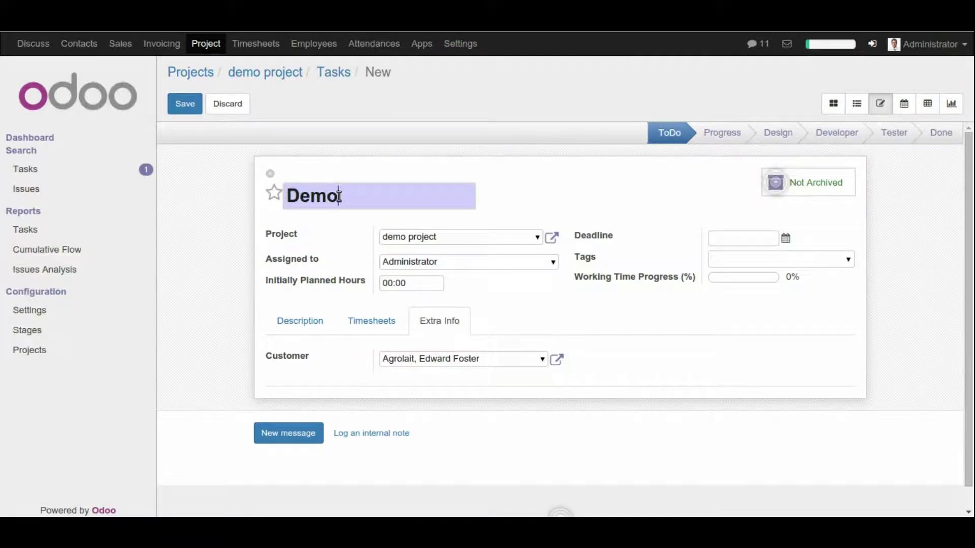
{"action": "type", "text": "Task2"}
{"action": "left_click", "coordinate": [538, 234]}
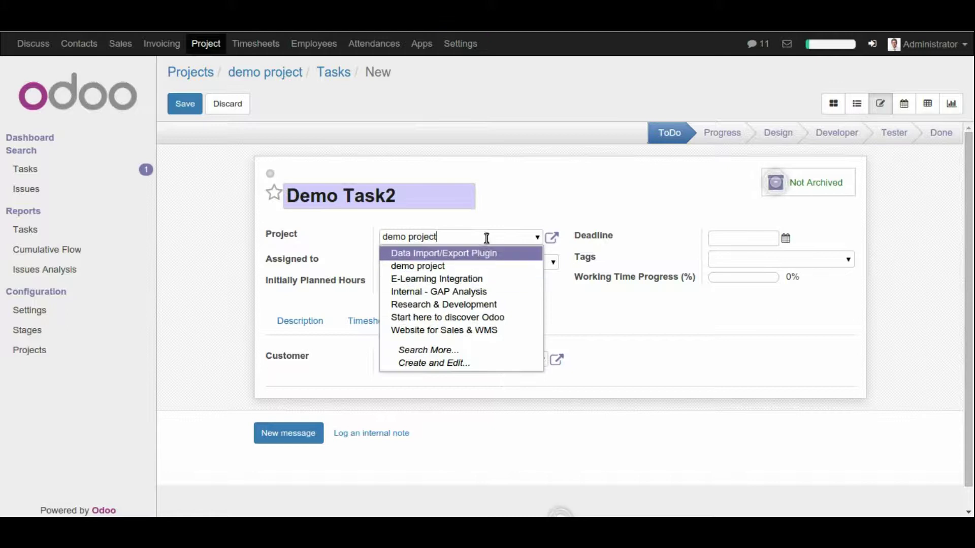
{"action": "left_click", "coordinate": [498, 198]}
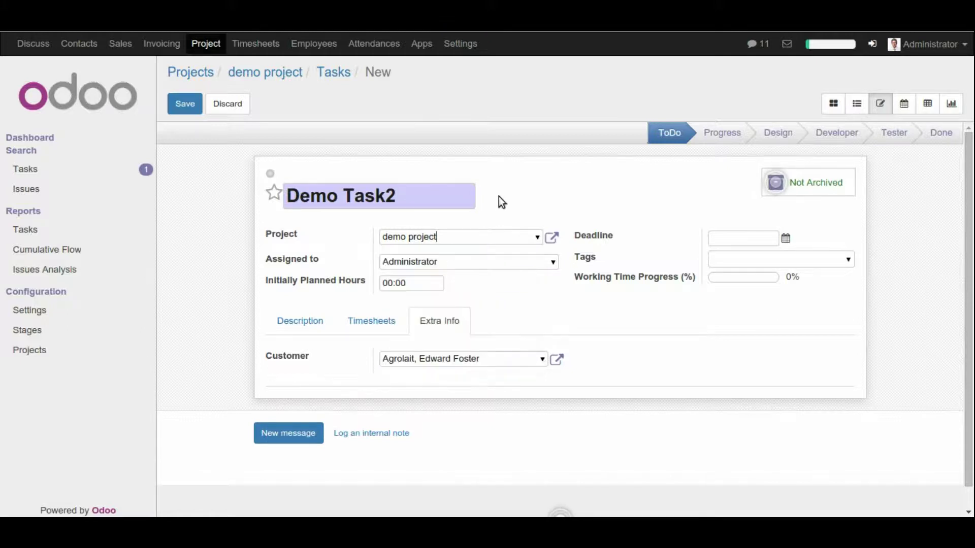
{"action": "left_click", "coordinate": [553, 262]}
{"action": "left_click", "coordinate": [469, 293]}
{"action": "key", "text": "Tab"}
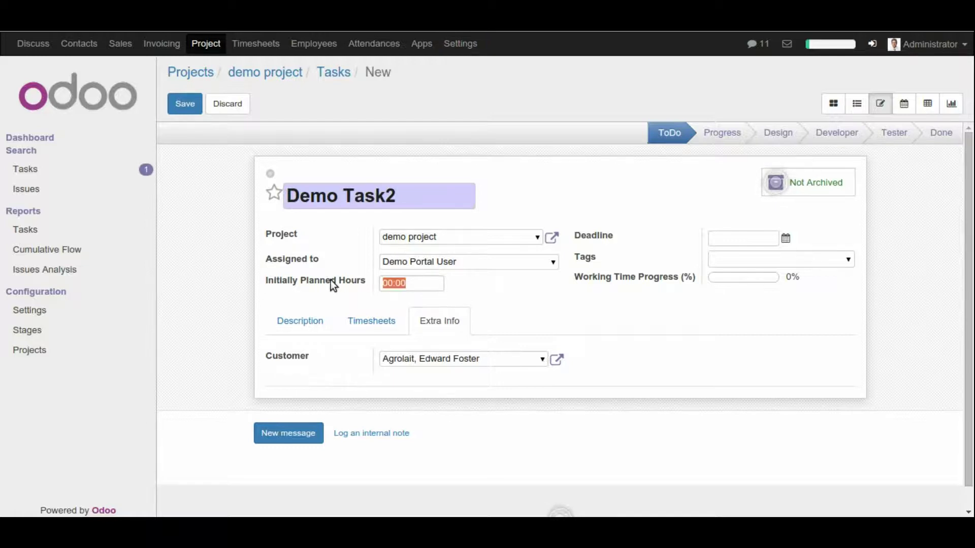
{"action": "type", "text": "20"}
{"action": "left_click", "coordinate": [786, 239]}
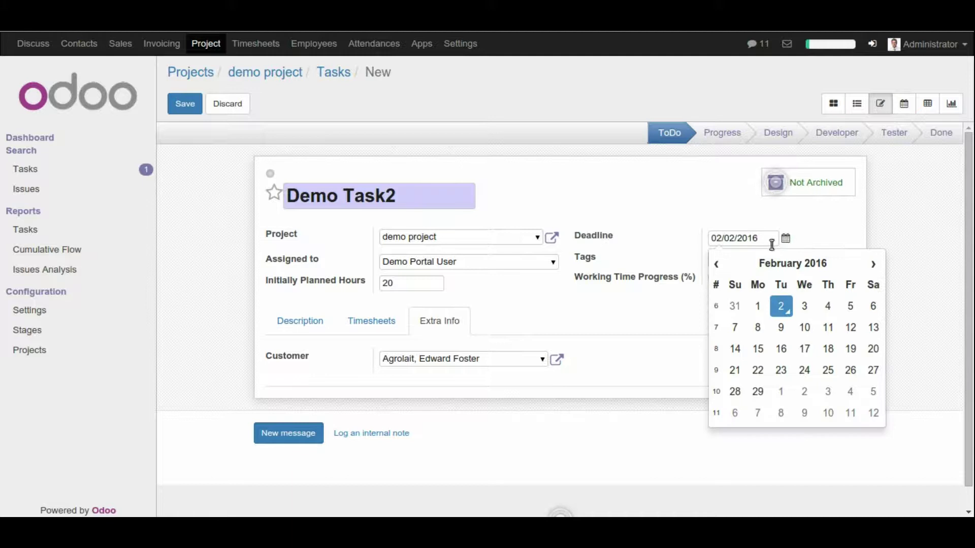
{"action": "left_click", "coordinate": [804, 349]}
{"action": "left_click", "coordinate": [853, 262]}
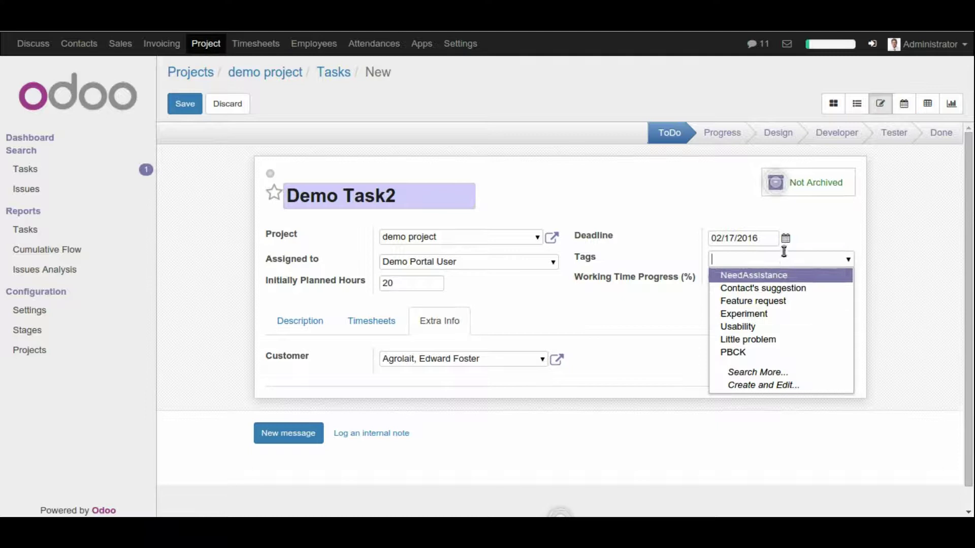
{"action": "left_click", "coordinate": [812, 228]}
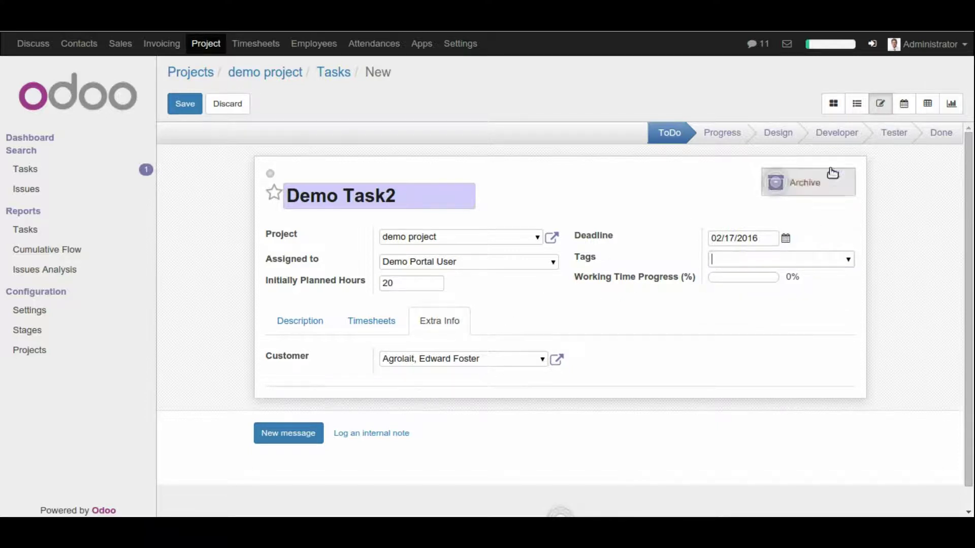
{"action": "left_click", "coordinate": [185, 104]}
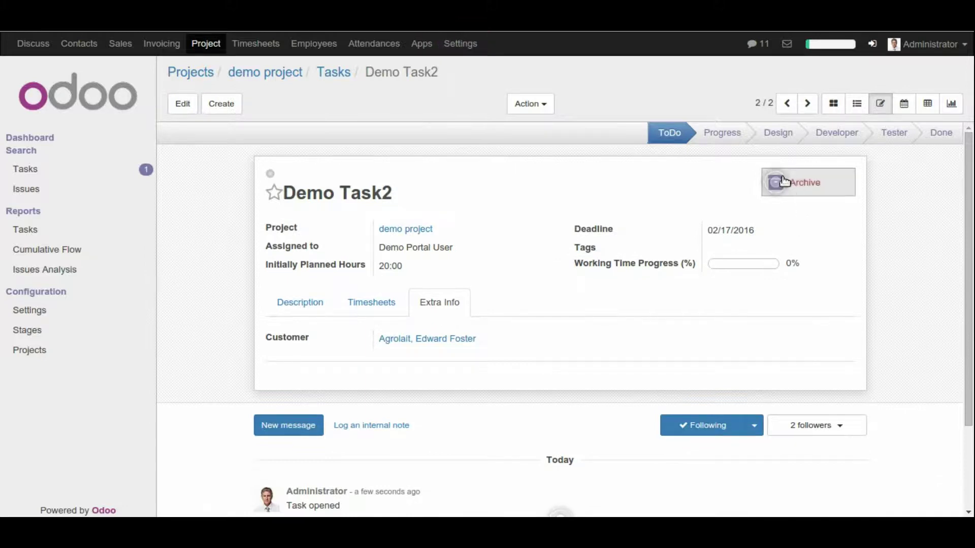
{"action": "left_click", "coordinate": [776, 180]}
{"action": "left_click", "coordinate": [782, 136]}
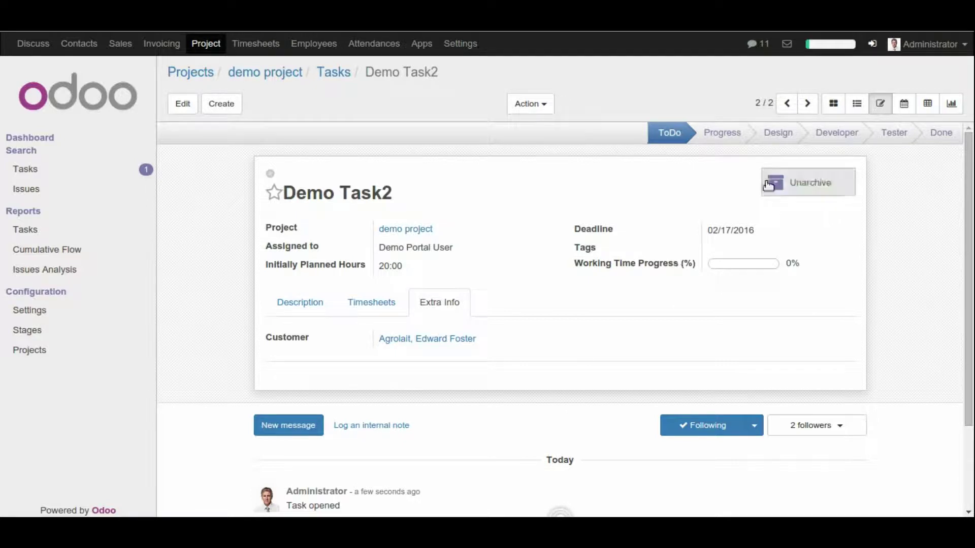
{"action": "left_click", "coordinate": [792, 182]}
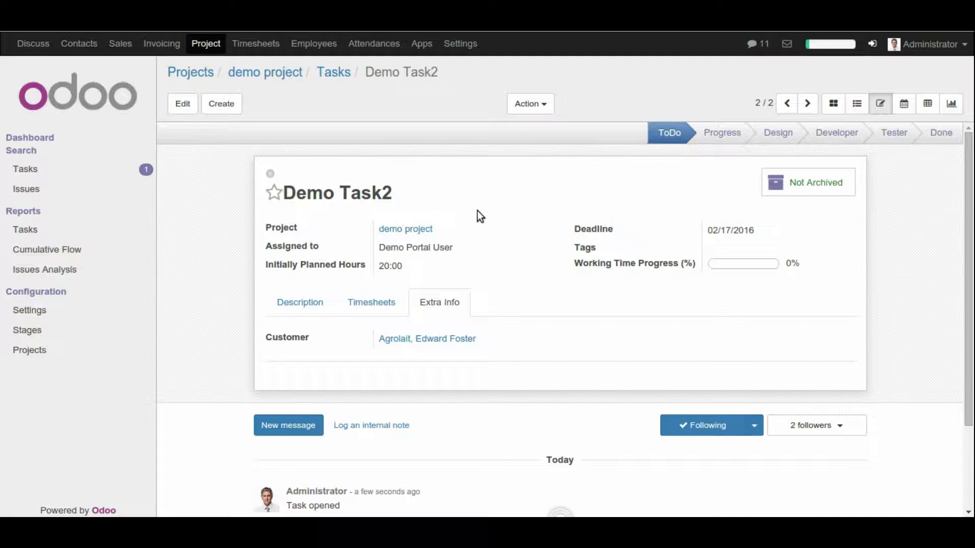
Step: From the projects overview, open the demo project's issues board
{"action": "left_click", "coordinate": [205, 44]}
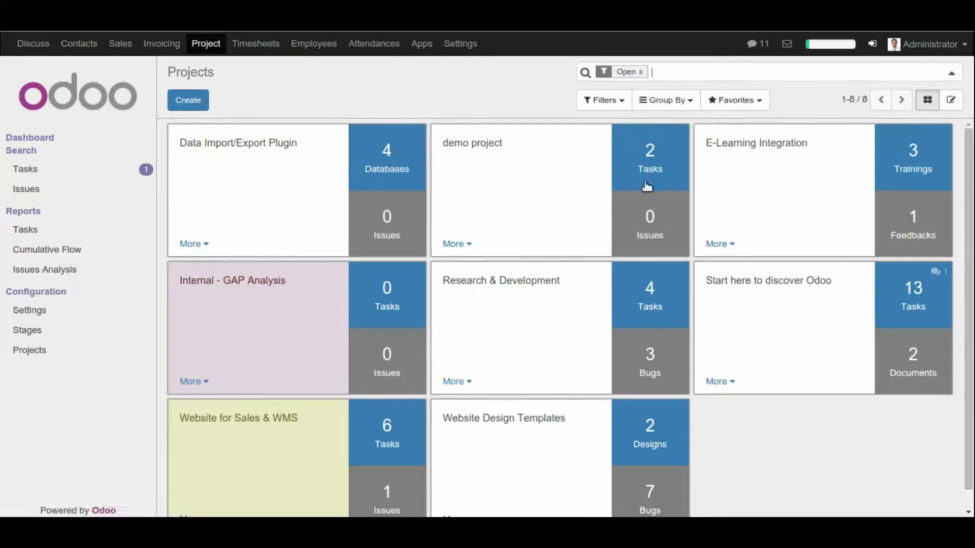
{"action": "scroll", "coordinate": [563, 406], "scroll_direction": "down", "scroll_amount": 2}
{"action": "scroll", "coordinate": [258, 424], "scroll_direction": "up", "scroll_amount": 1}
{"action": "left_click", "coordinate": [659, 228]}
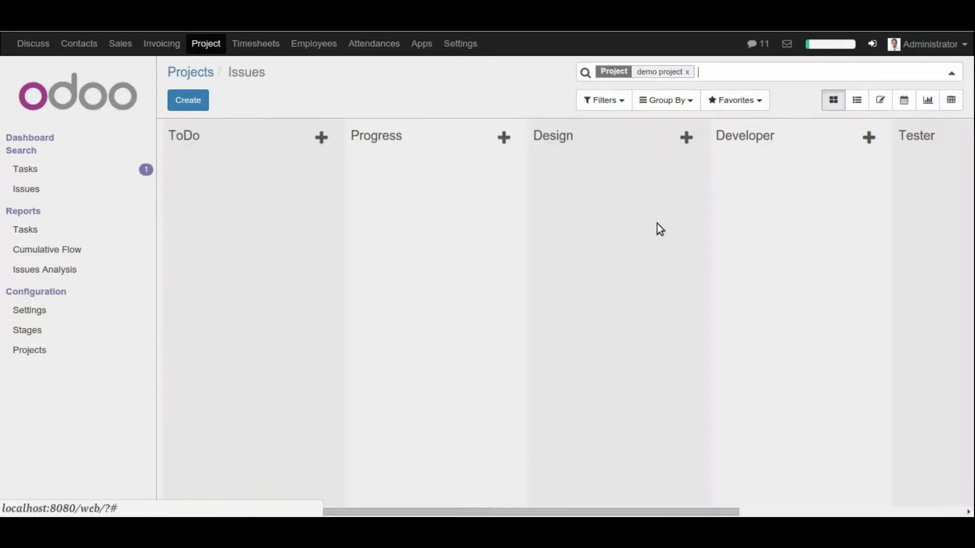
Step: Create issue 'Demo Issue', review its Timesheets and Extra Info tabs, and save it
{"action": "left_click", "coordinate": [186, 101]}
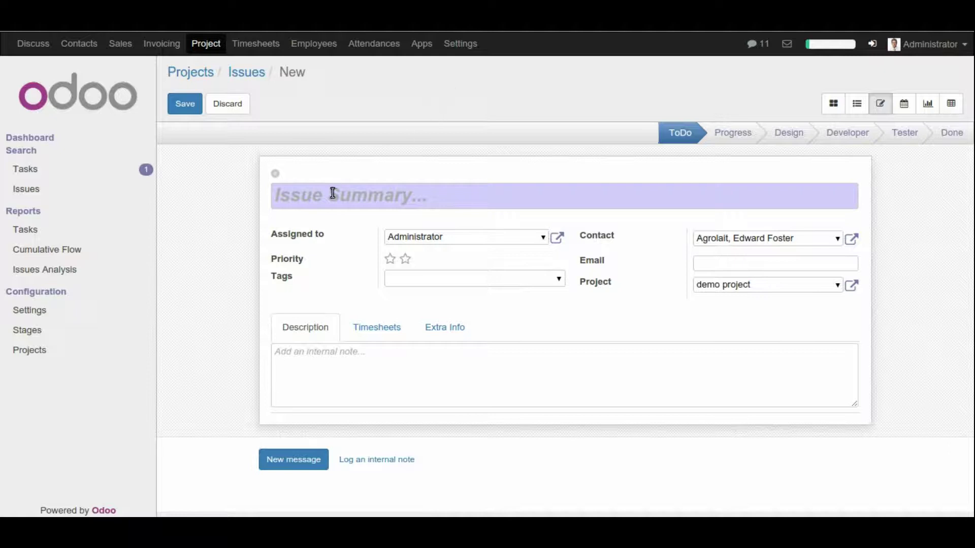
{"action": "type", "text": "De"}
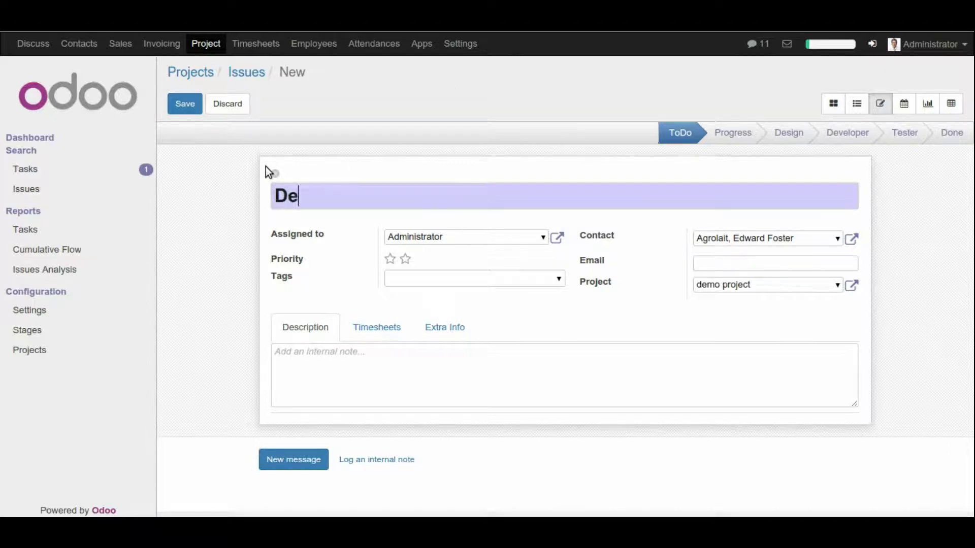
{"action": "type", "text": "mo Issue"}
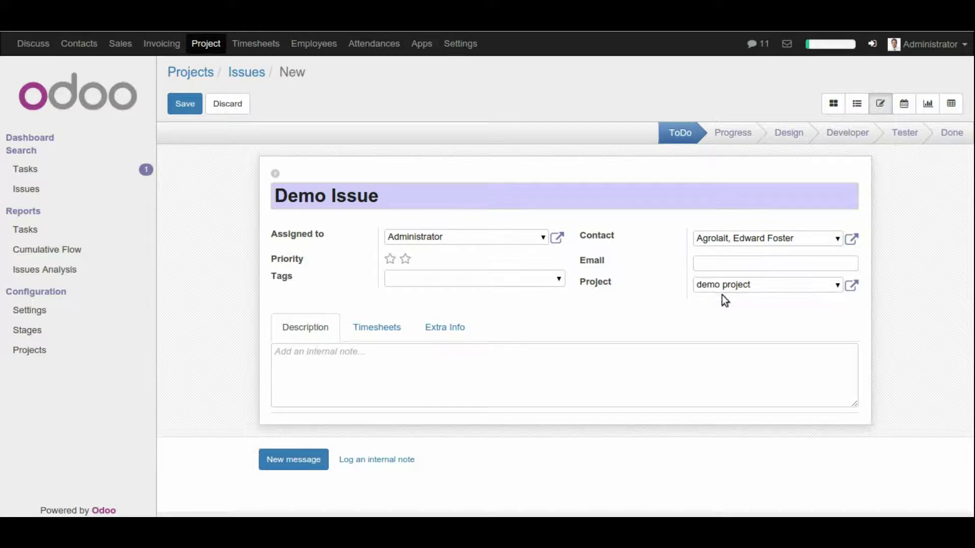
{"action": "left_click_drag", "start_coordinate": [703, 287], "coordinate": [756, 284]}
{"action": "left_click", "coordinate": [754, 321]}
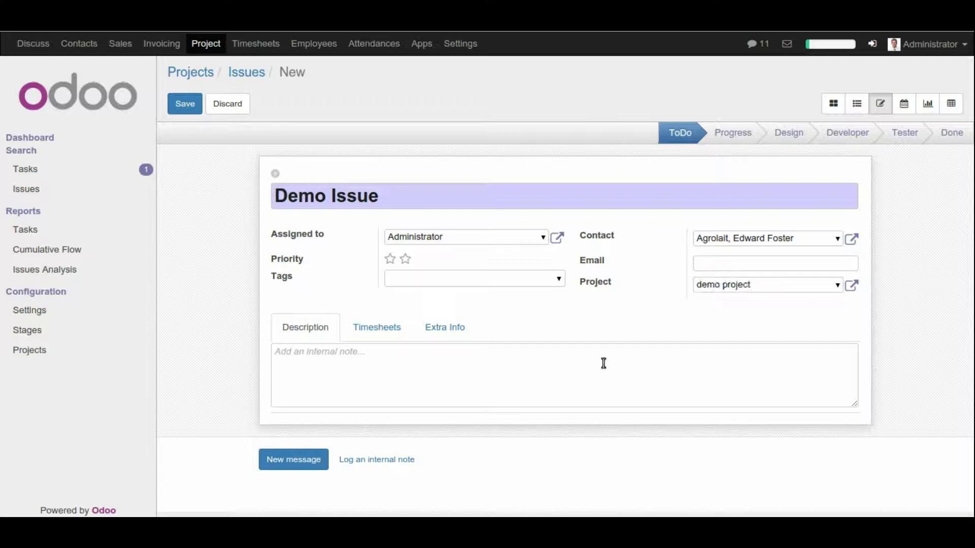
{"action": "left_click", "coordinate": [372, 327]}
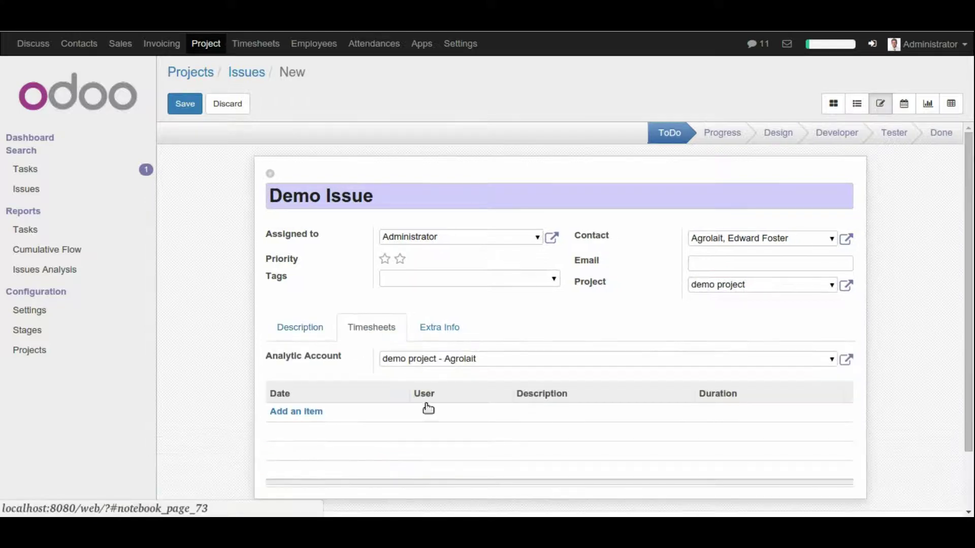
{"action": "left_click", "coordinate": [440, 328]}
{"action": "scroll", "coordinate": [577, 316], "scroll_direction": "down", "scroll_amount": 3}
{"action": "scroll", "coordinate": [574, 318], "scroll_direction": "up", "scroll_amount": 3}
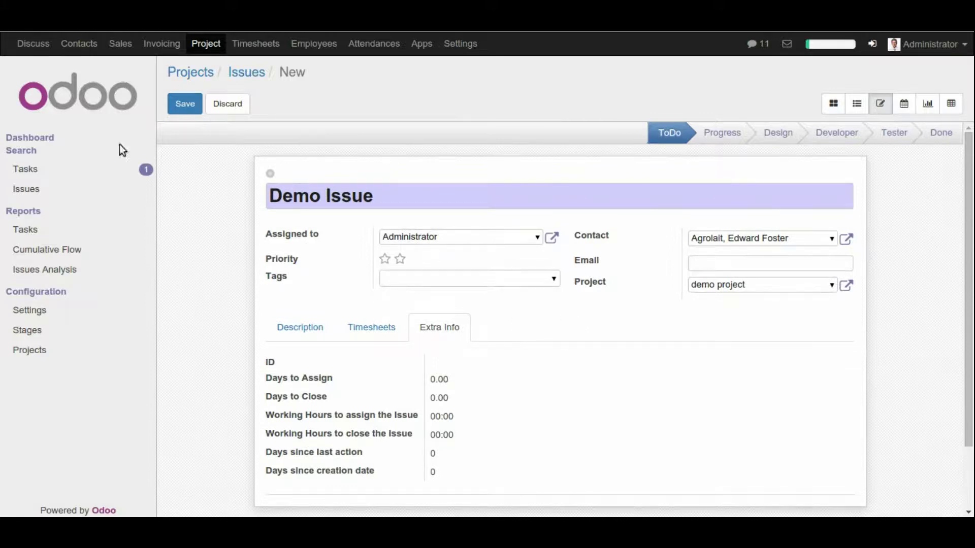
{"action": "left_click", "coordinate": [184, 106]}
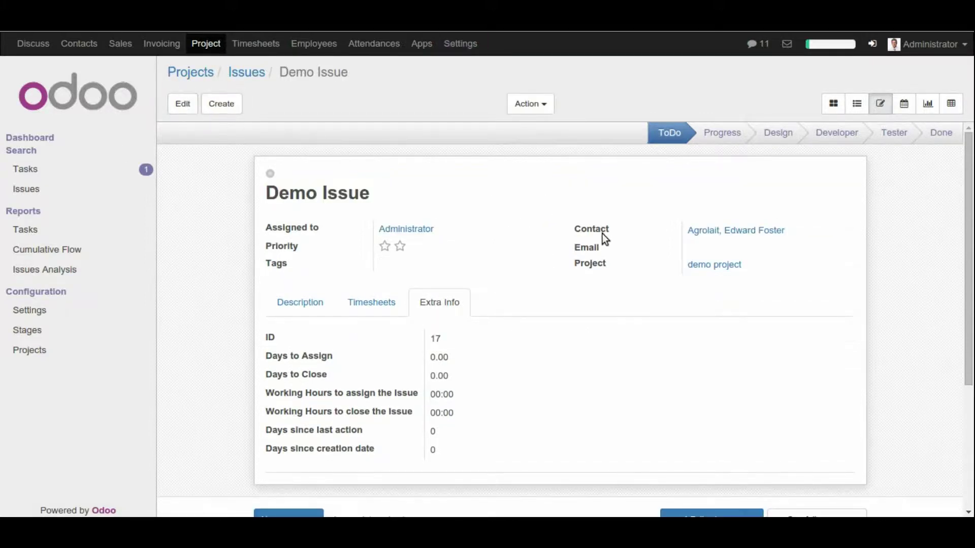
Step: Open the Issues board for all projects and hide the Filters/Group By bar
{"action": "left_click", "coordinate": [43, 192]}
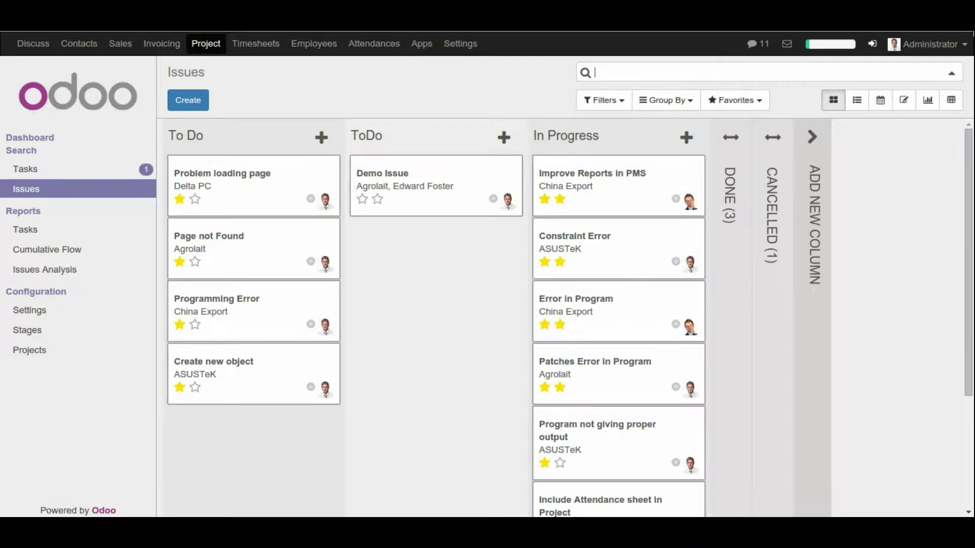
{"action": "left_click", "coordinate": [951, 74]}
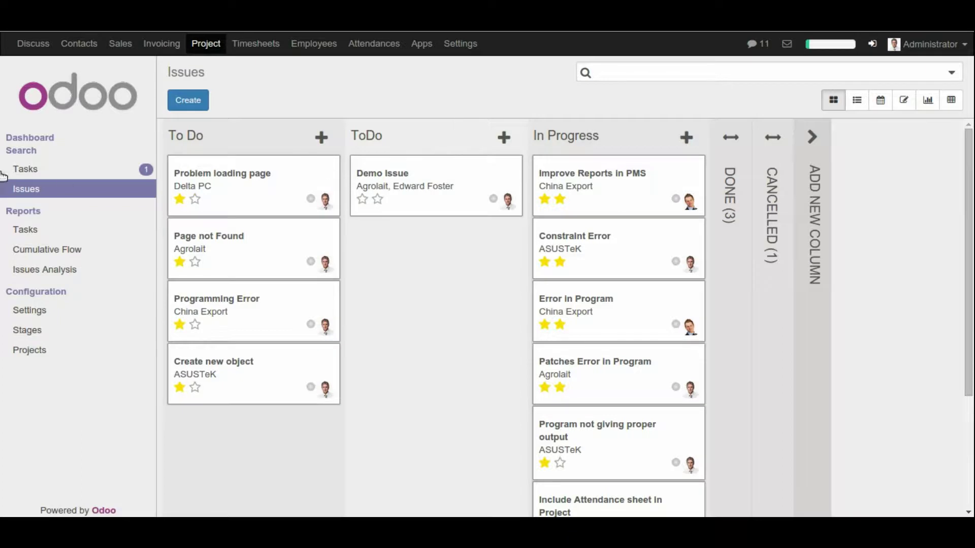
Step: Open all tasks and view them as a list, then in form view
{"action": "left_click", "coordinate": [40, 167]}
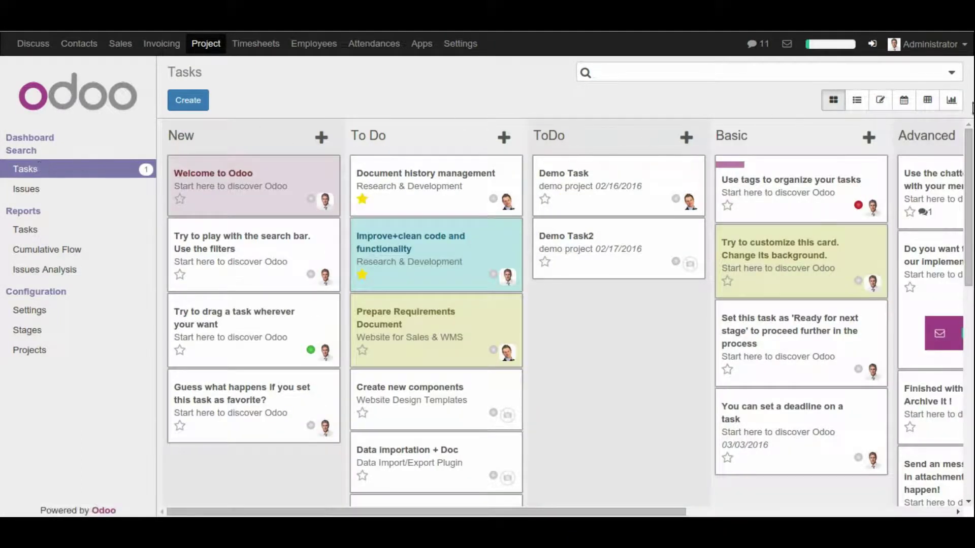
{"action": "left_click", "coordinate": [856, 101]}
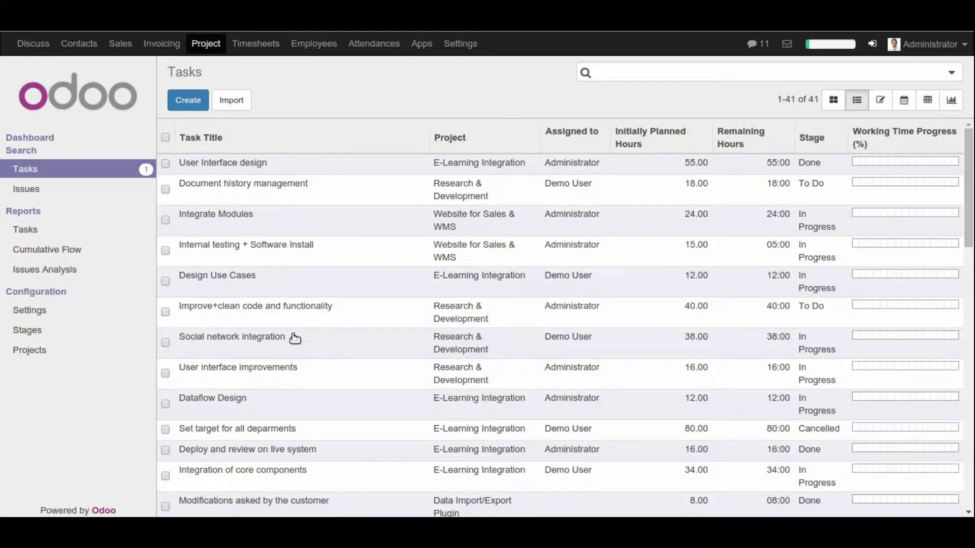
{"action": "scroll", "coordinate": [276, 455], "scroll_direction": "down", "scroll_amount": 3}
{"action": "scroll", "coordinate": [261, 259], "scroll_direction": "down", "scroll_amount": 15}
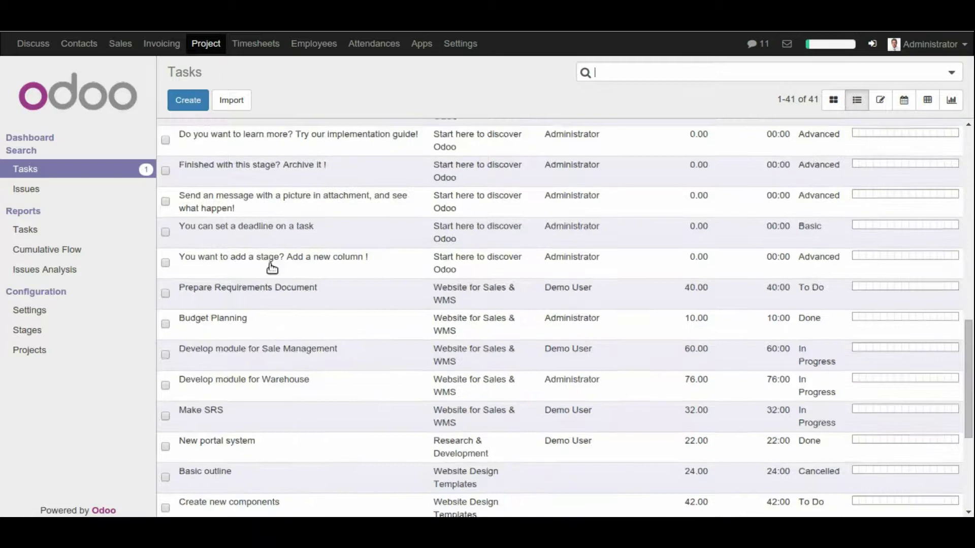
{"action": "left_click", "coordinate": [882, 103]}
{"action": "scroll", "coordinate": [404, 248], "scroll_direction": "down", "scroll_amount": 3}
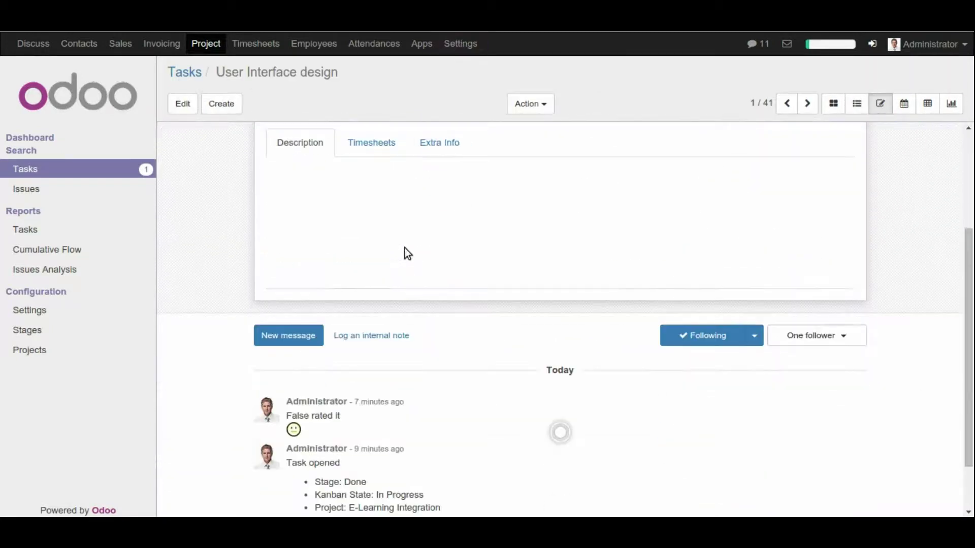
{"action": "scroll", "coordinate": [404, 247], "scroll_direction": "up", "scroll_amount": 3}
Step: View tasks in calendar, pivot and stacked-bar graph views, then return to the projects overview
{"action": "left_click", "coordinate": [905, 105]}
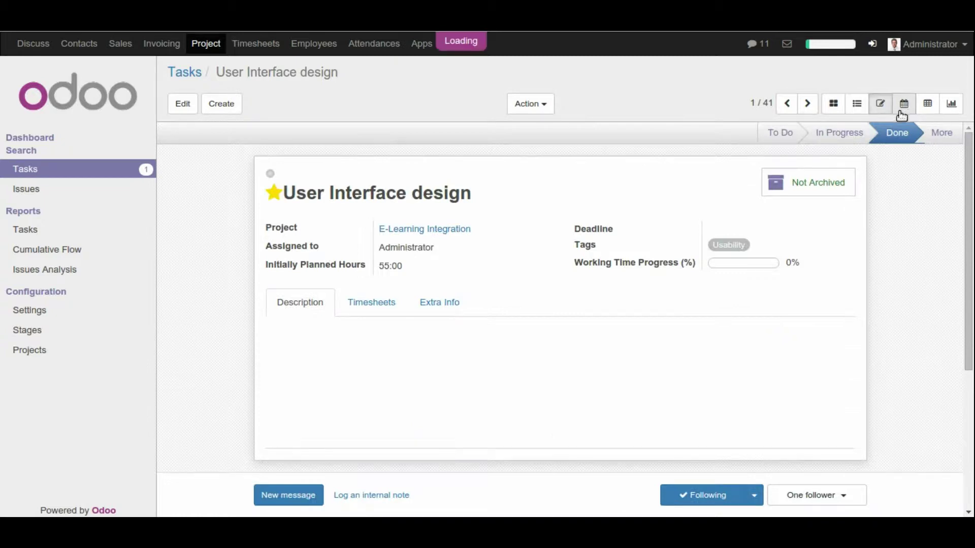
{"action": "scroll", "coordinate": [417, 236], "scroll_direction": "down", "scroll_amount": 5}
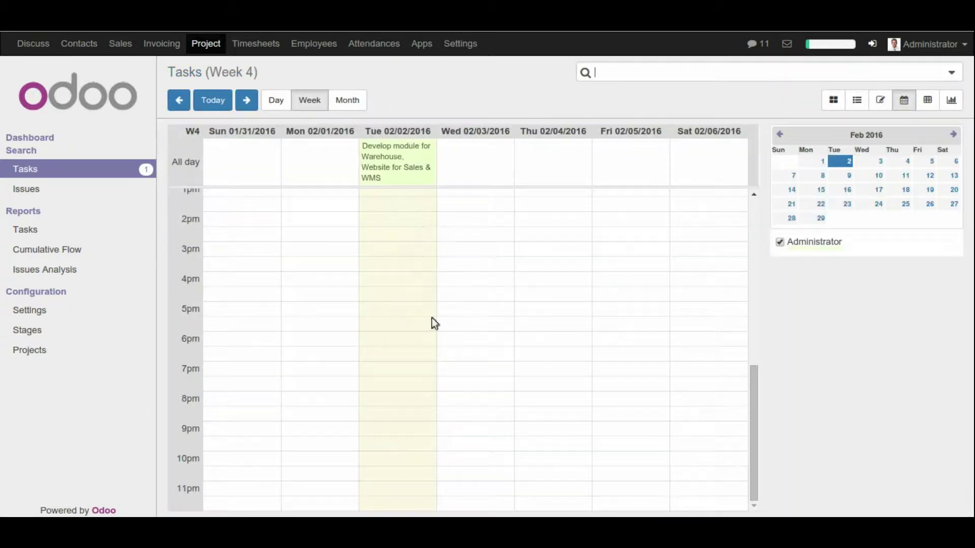
{"action": "scroll", "coordinate": [380, 319], "scroll_direction": "up", "scroll_amount": 10}
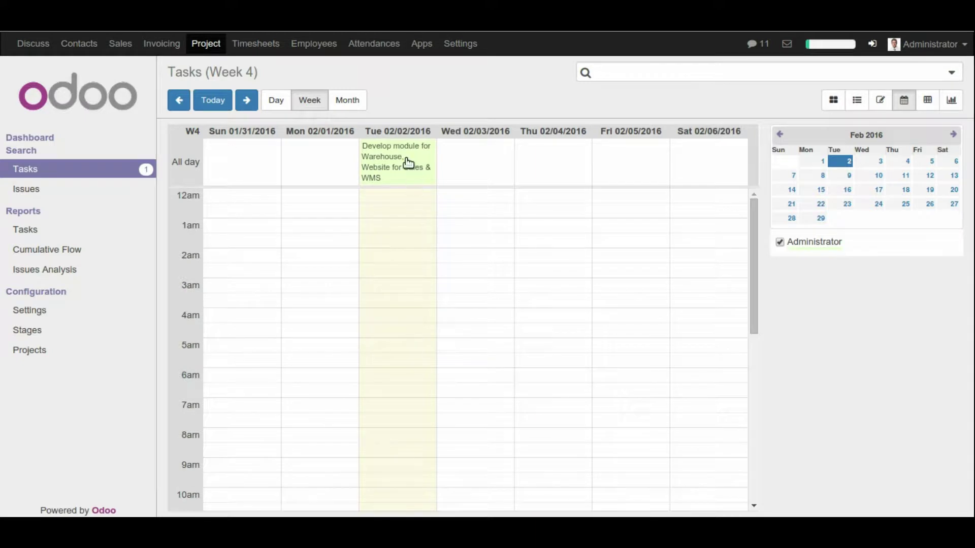
{"action": "left_click", "coordinate": [928, 103]}
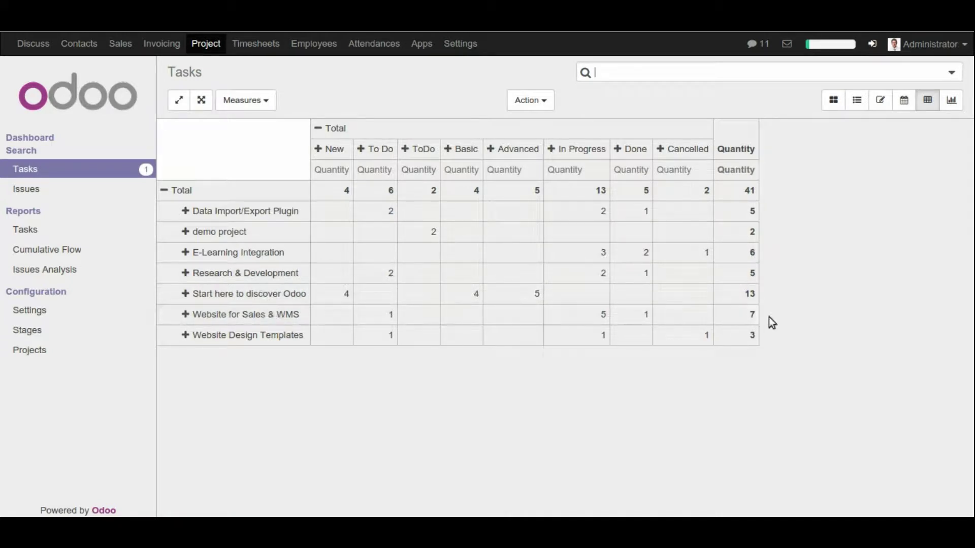
{"action": "left_click", "coordinate": [951, 100]}
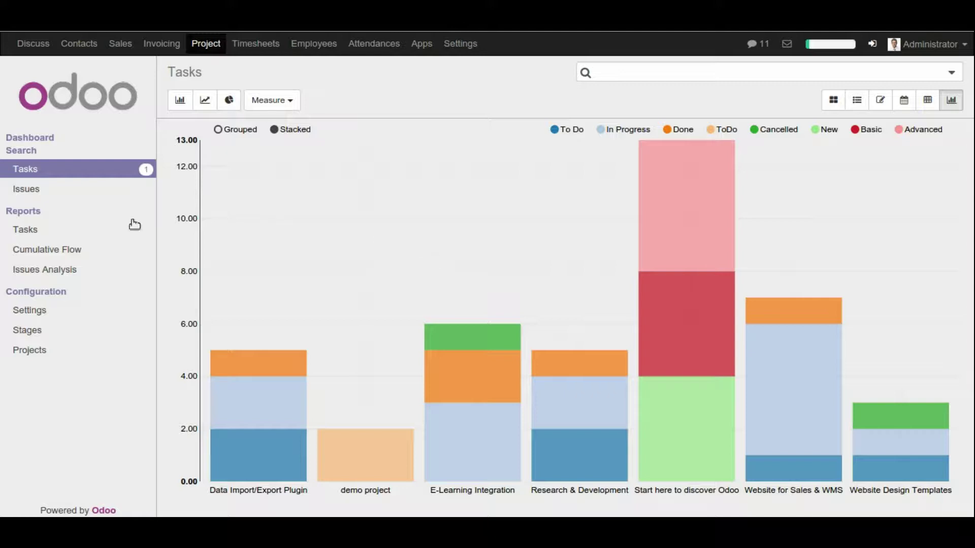
{"action": "left_click", "coordinate": [207, 44]}
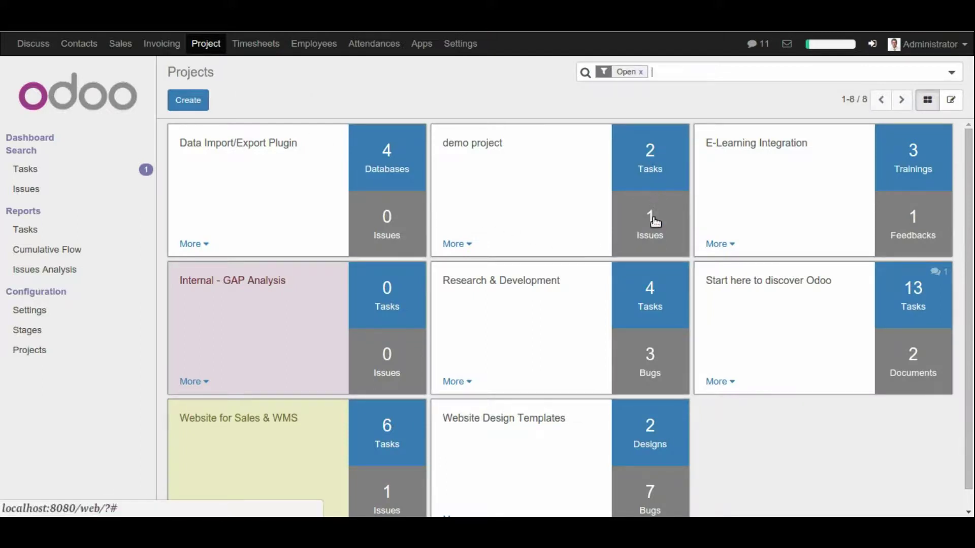
Step: From demo project's settings open its tasks, drag Demo Task2 into Progress, and open Demo Task
{"action": "left_click", "coordinate": [466, 246]}
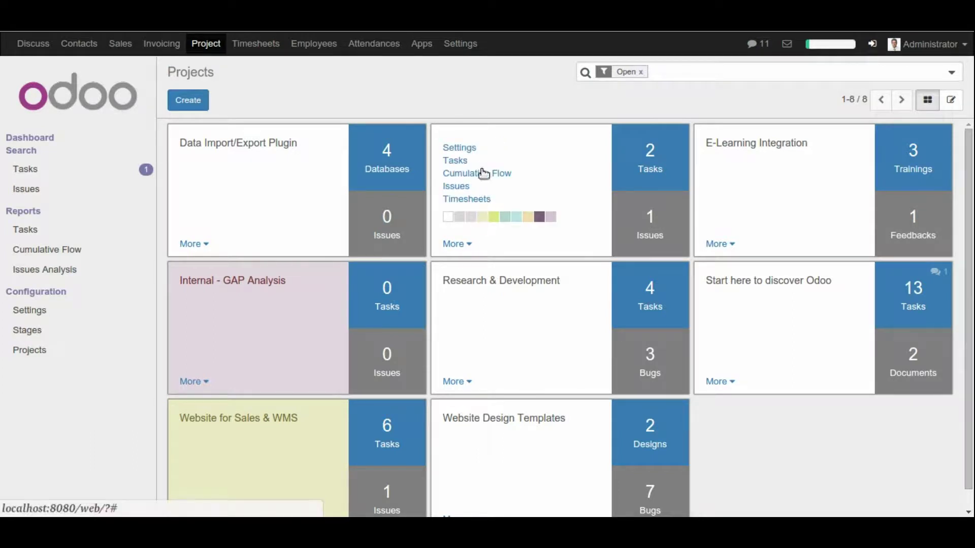
{"action": "left_click", "coordinate": [471, 149]}
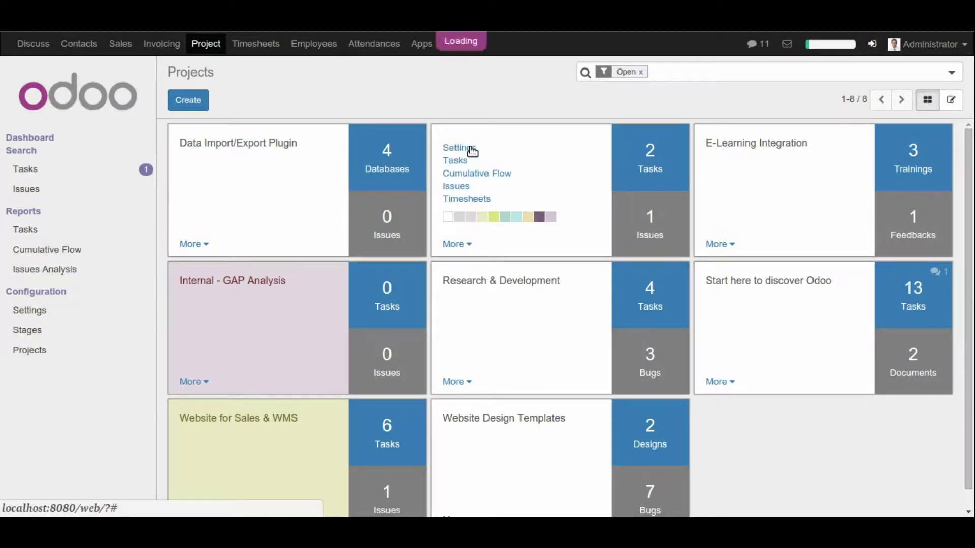
{"action": "scroll", "coordinate": [506, 236], "scroll_direction": "down", "scroll_amount": 1}
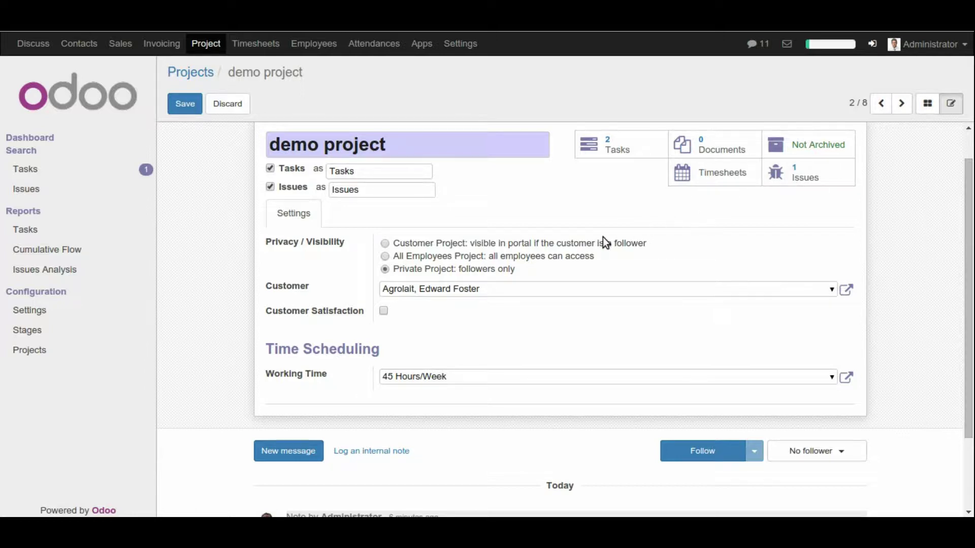
{"action": "left_click", "coordinate": [617, 142]}
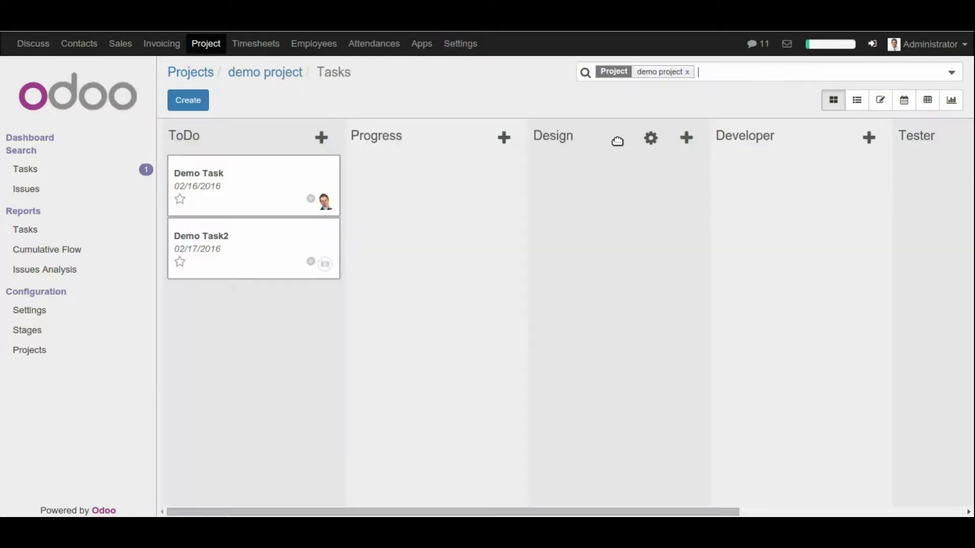
{"action": "left_click_drag", "start_coordinate": [282, 241], "coordinate": [433, 202]}
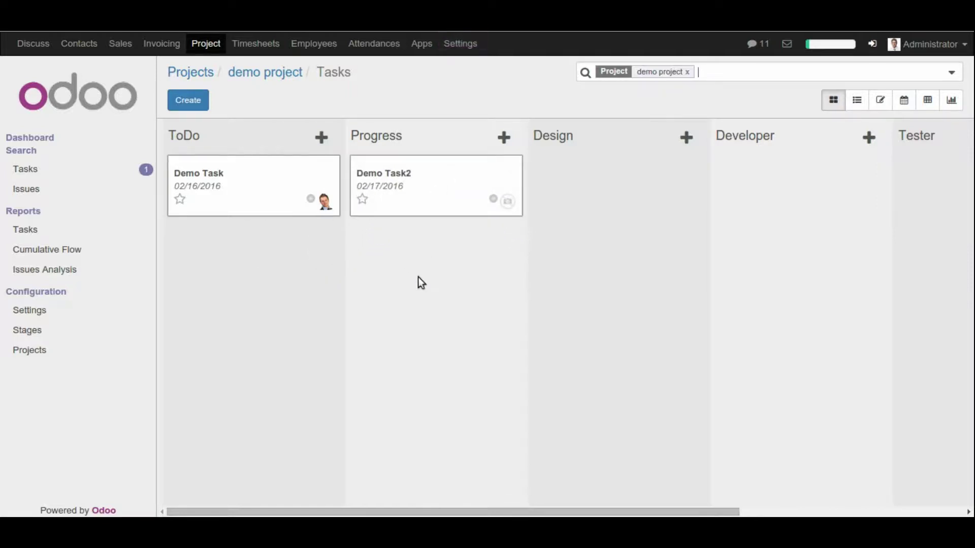
{"action": "left_click", "coordinate": [245, 177]}
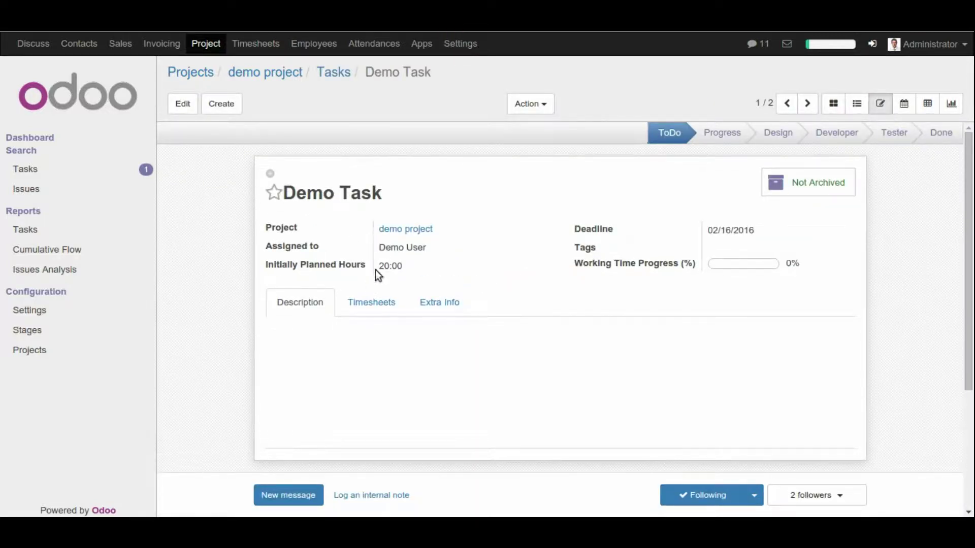
Step: Check Demo Task's 20:00 planned hours and its Timesheets tab
{"action": "double_click", "coordinate": [401, 264]}
{"action": "left_click", "coordinate": [381, 310]}
{"action": "scroll", "coordinate": [386, 335], "scroll_direction": "down", "scroll_amount": 1}
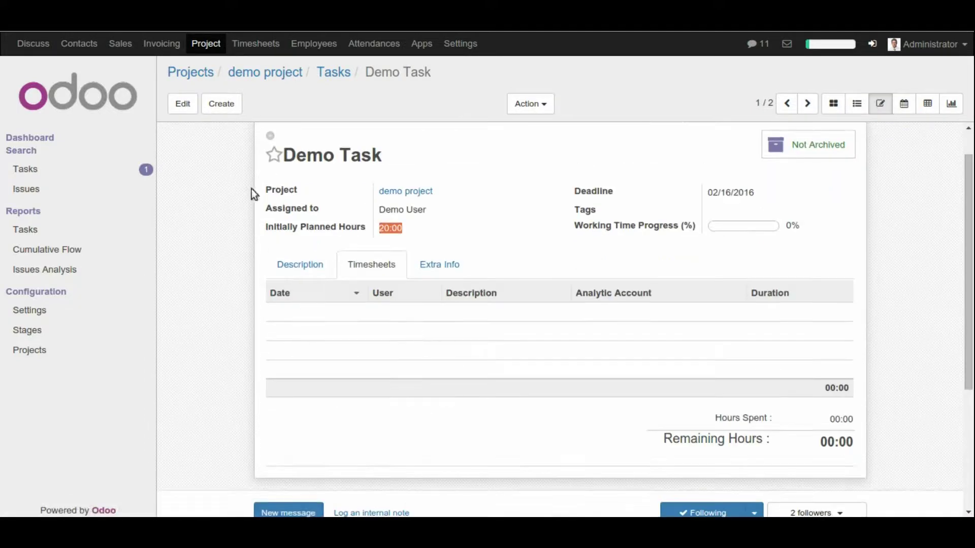
Step: Add and save a 2-hour 'on going' timesheet line on Demo Task, leaving 18:00 remaining
{"action": "left_click", "coordinate": [188, 107]}
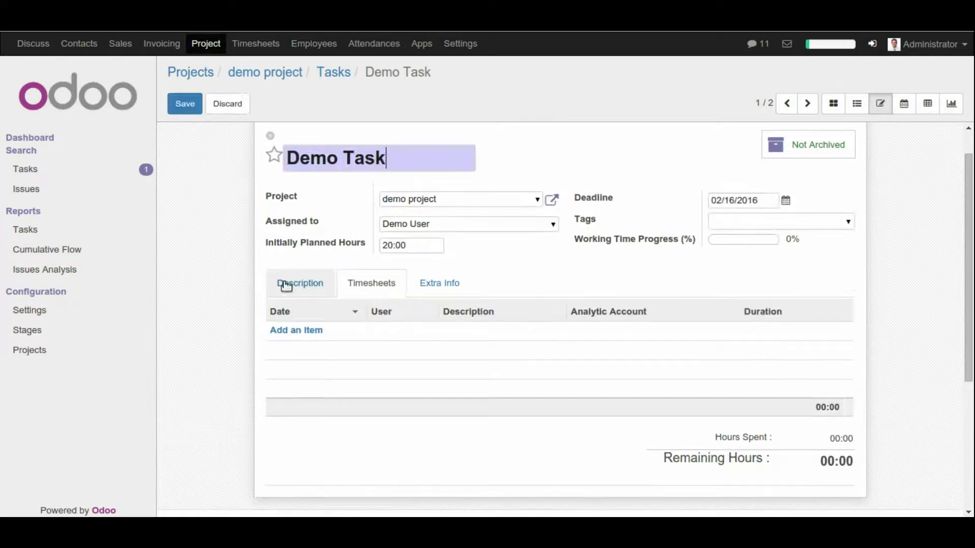
{"action": "left_click", "coordinate": [295, 333]}
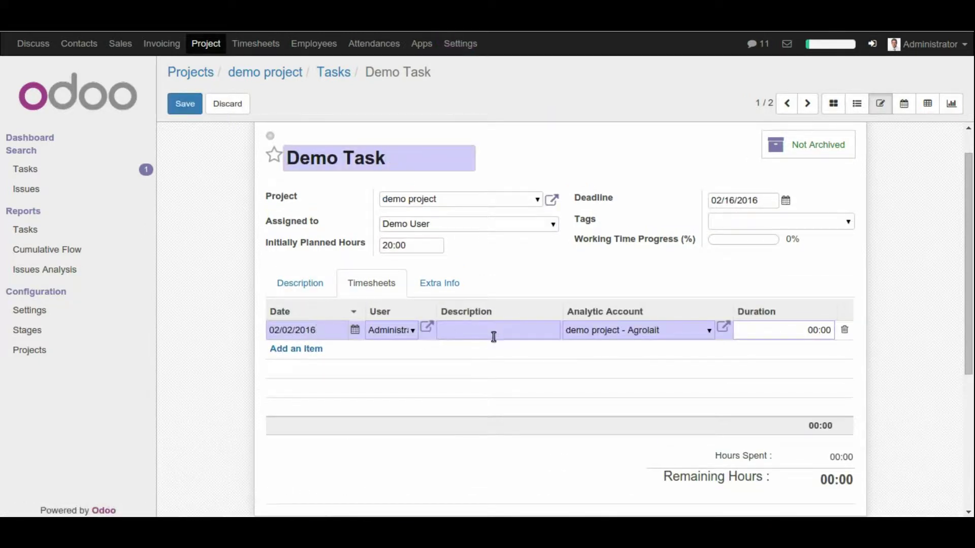
{"action": "type", "text": "on going"}
{"action": "left_click_drag", "start_coordinate": [805, 330], "coordinate": [840, 335]}
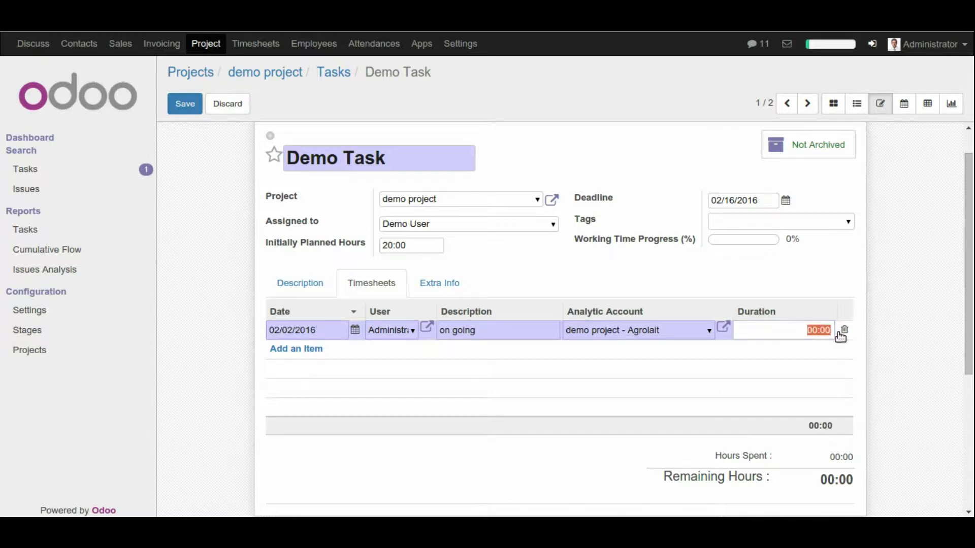
{"action": "type", "text": "2"}
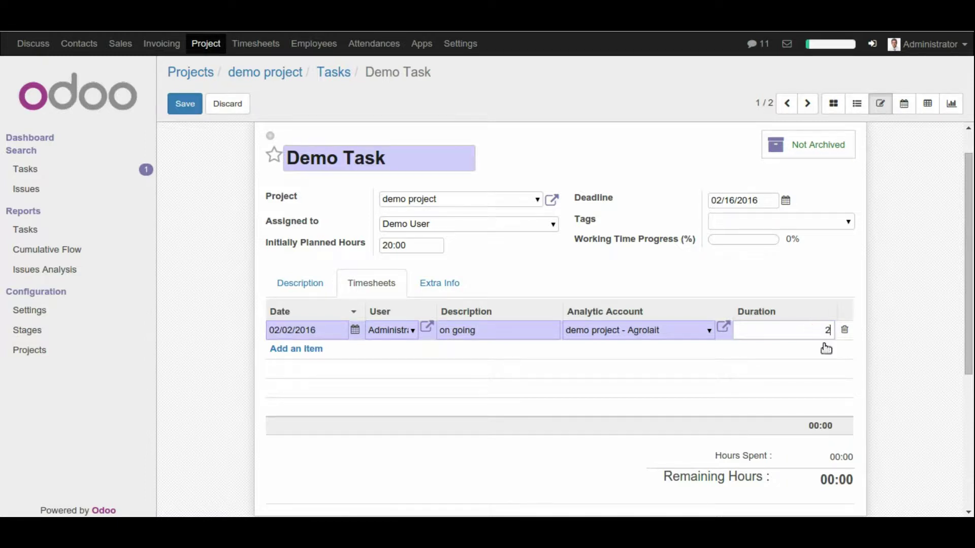
{"action": "left_click", "coordinate": [198, 105]}
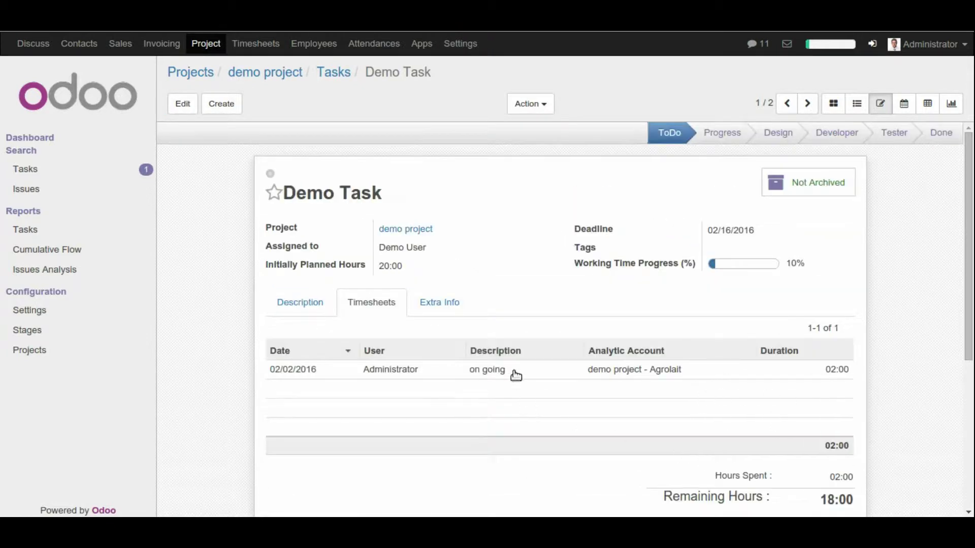
{"action": "scroll", "coordinate": [515, 375], "scroll_direction": "down", "scroll_amount": 1}
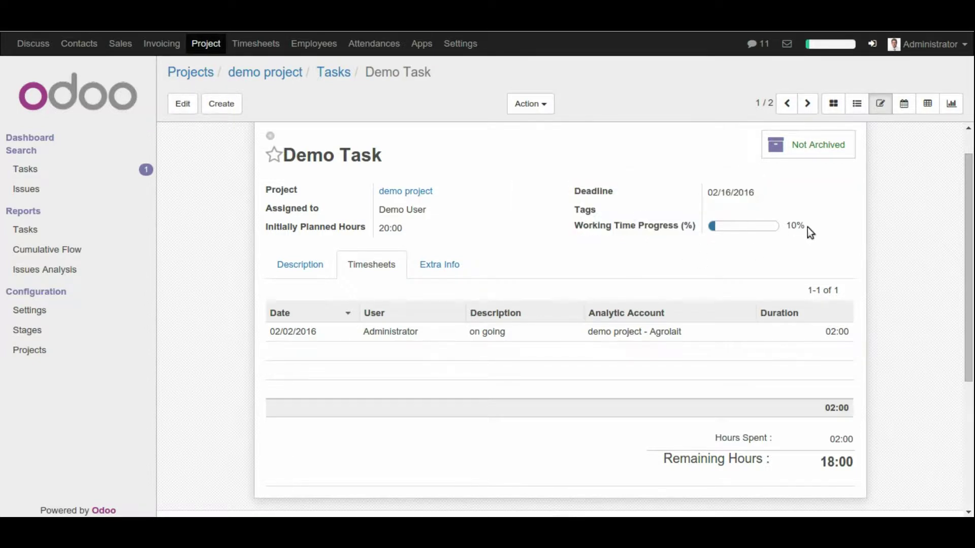
{"action": "scroll", "coordinate": [795, 414], "scroll_direction": "down", "scroll_amount": 1}
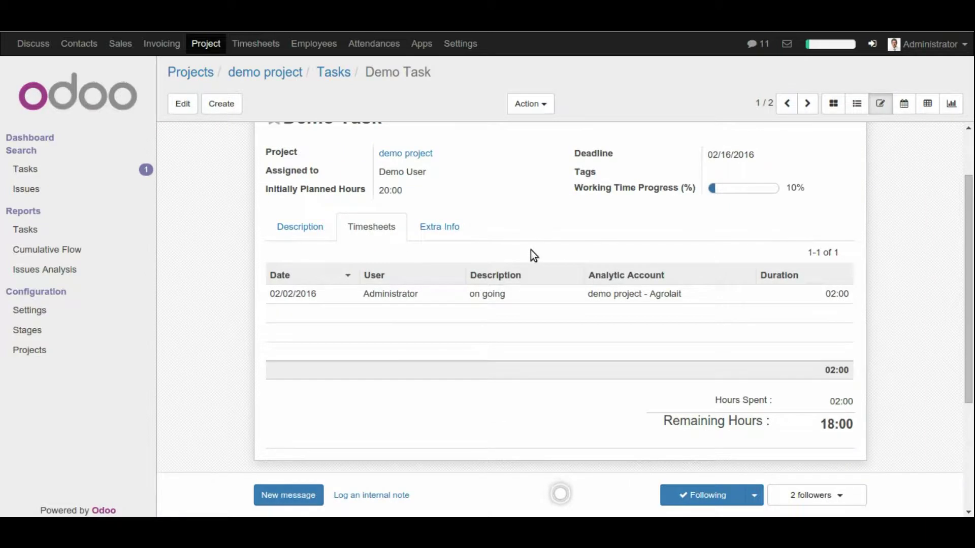
{"action": "scroll", "coordinate": [470, 179], "scroll_direction": "up", "scroll_amount": 2}
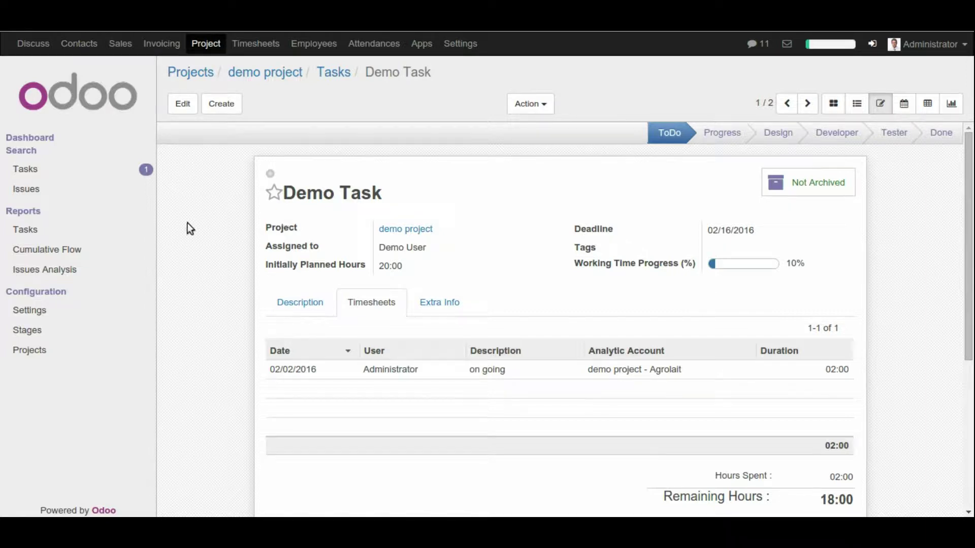
Step: Open the demo project's Timesheets activities, showing Demo Task's 2-hour 'on going' entry
{"action": "left_click", "coordinate": [207, 45]}
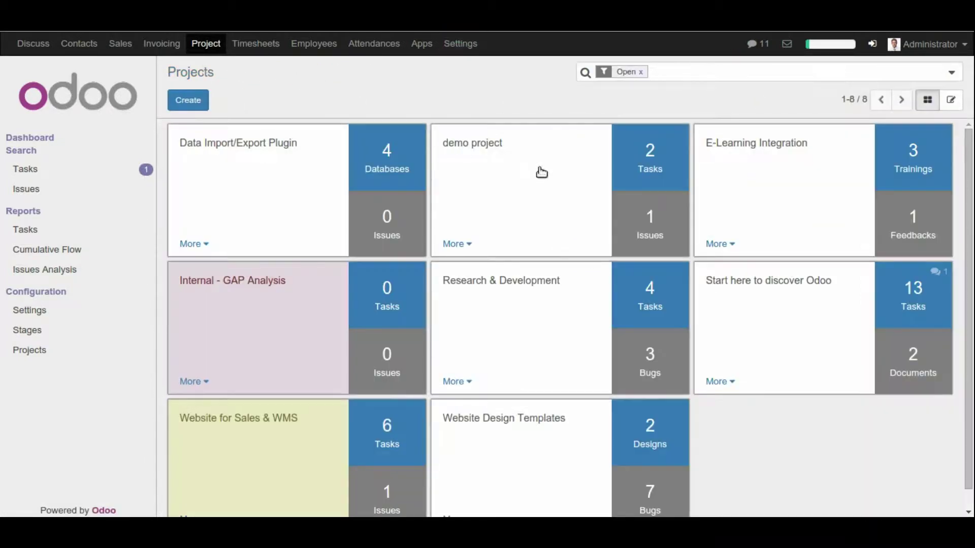
{"action": "left_click", "coordinate": [475, 243]}
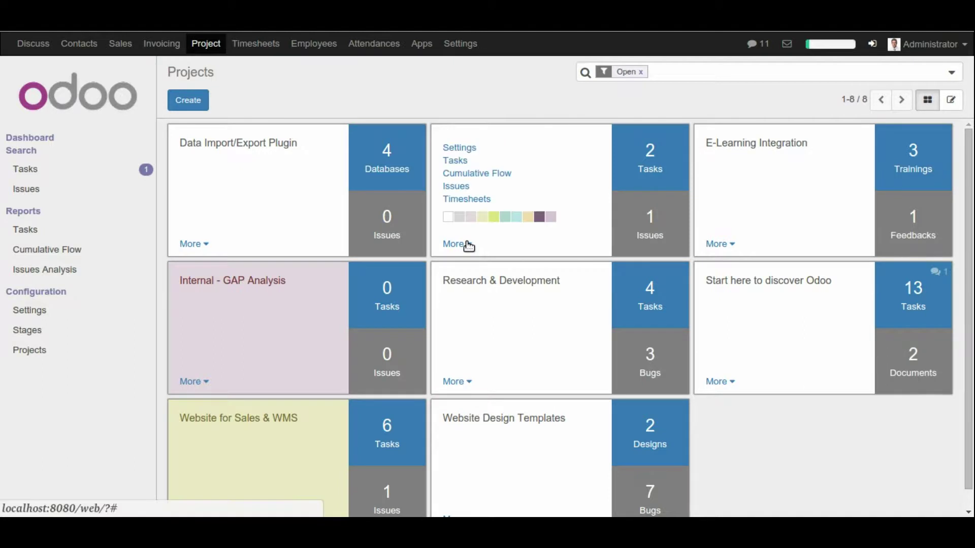
{"action": "left_click", "coordinate": [459, 146]}
{"action": "left_click", "coordinate": [711, 211]}
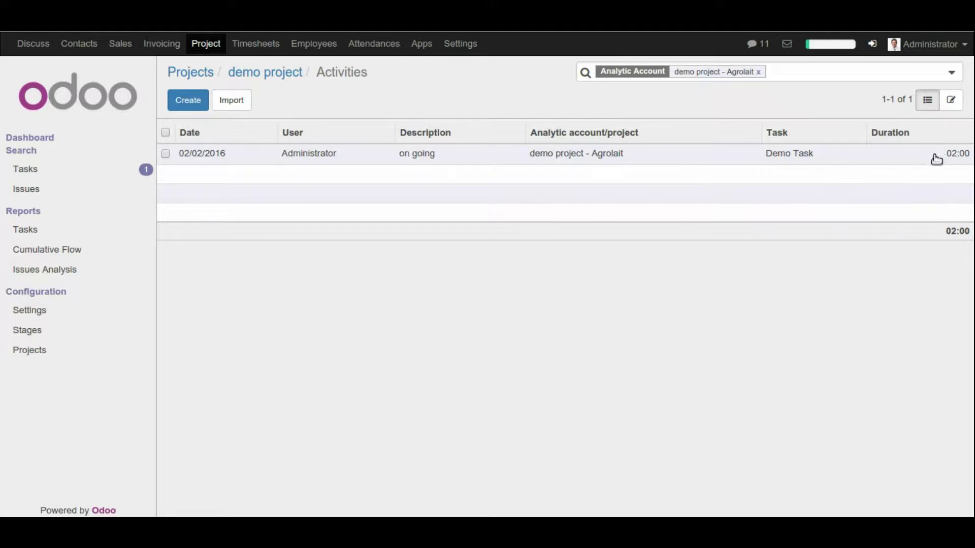
{"action": "left_click", "coordinate": [959, 153]}
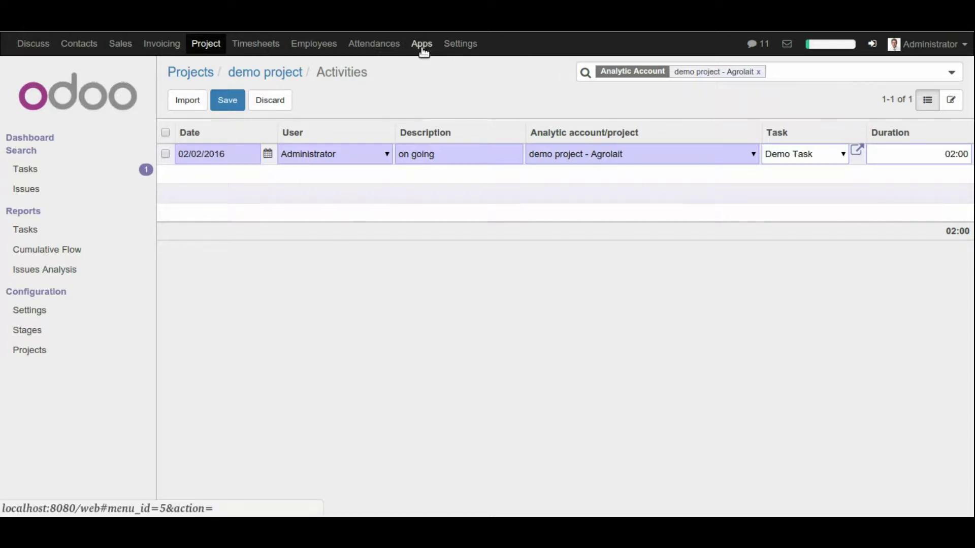
Step: Give Demo User a new password, then clear the Internal Users filter to list all three users
{"action": "left_click", "coordinate": [472, 48]}
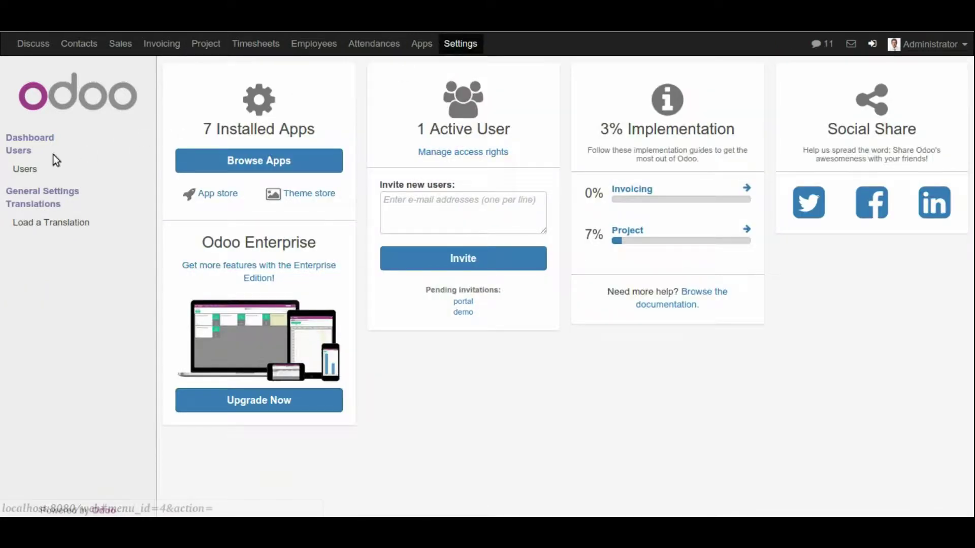
{"action": "left_click", "coordinate": [36, 168]}
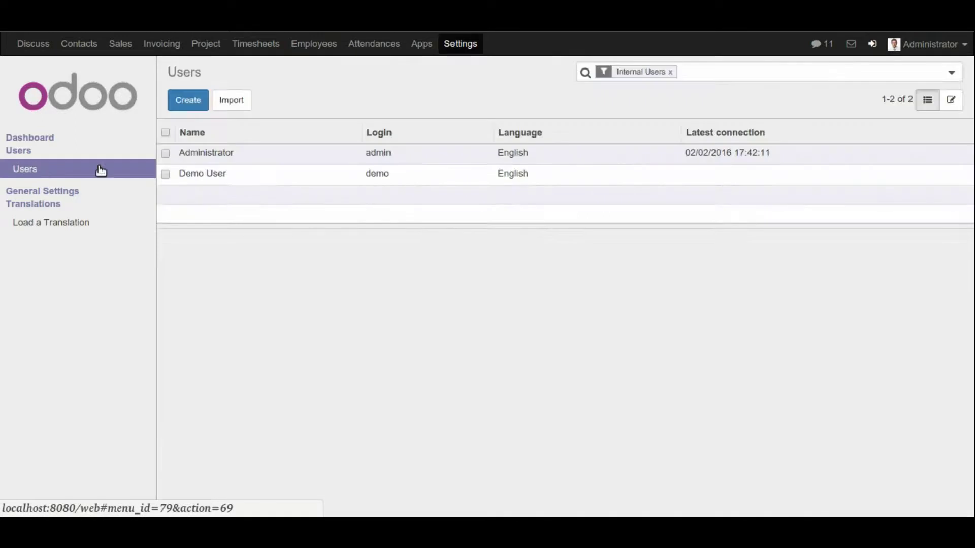
{"action": "left_click", "coordinate": [165, 175]}
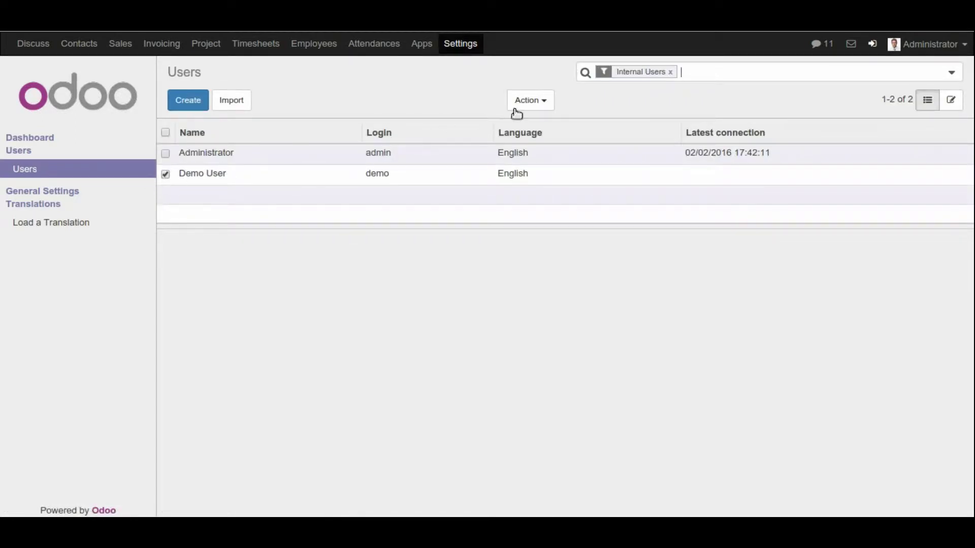
{"action": "left_click", "coordinate": [550, 105]}
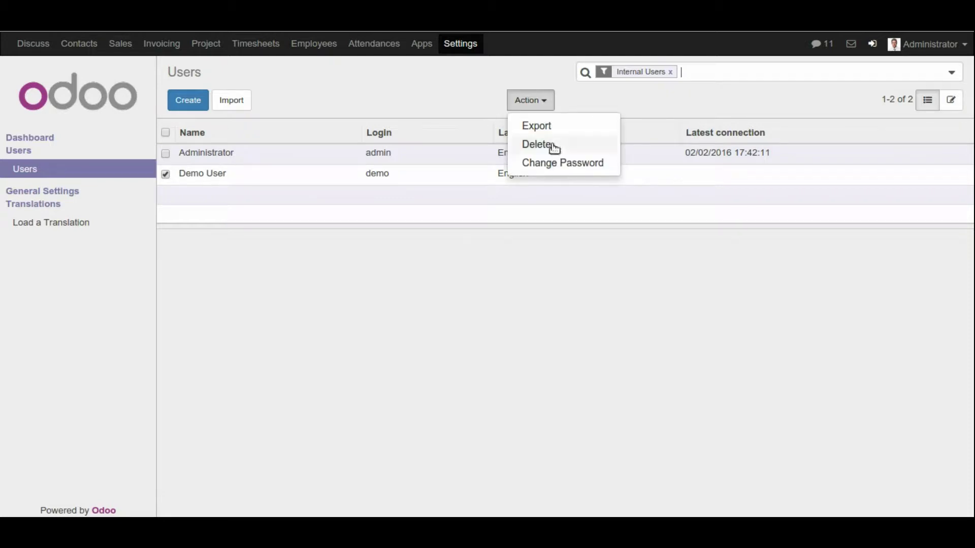
{"action": "left_click", "coordinate": [552, 163]}
{"action": "left_click", "coordinate": [518, 158]}
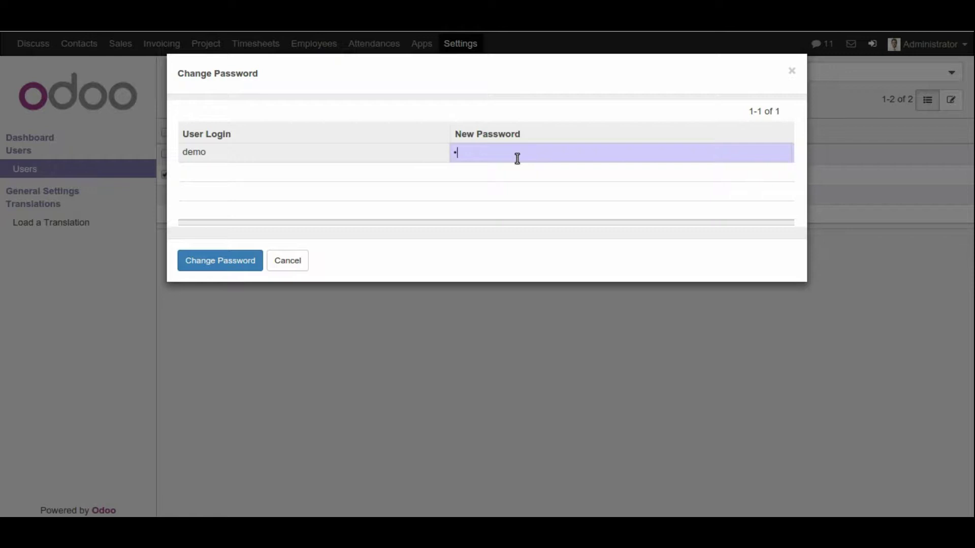
{"action": "left_click", "coordinate": [210, 263]}
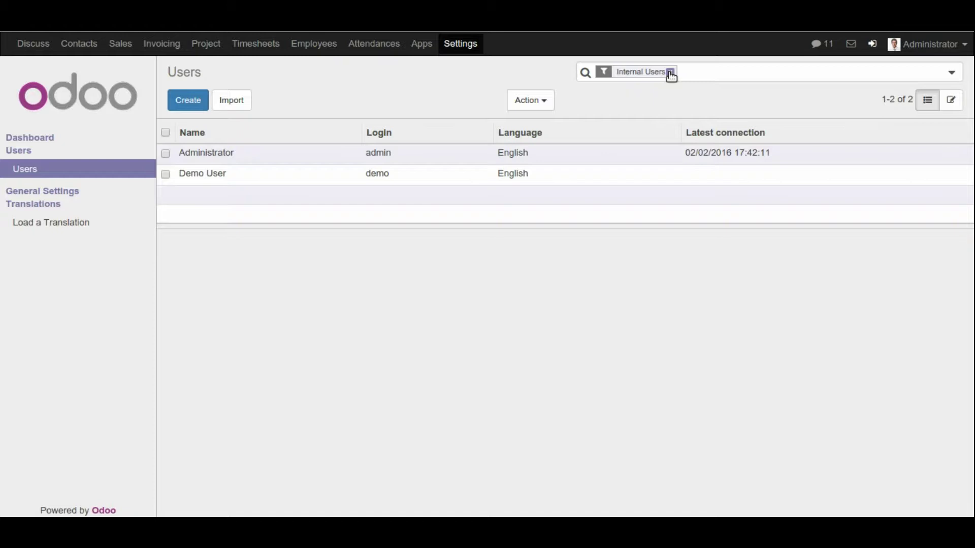
{"action": "left_click", "coordinate": [670, 72]}
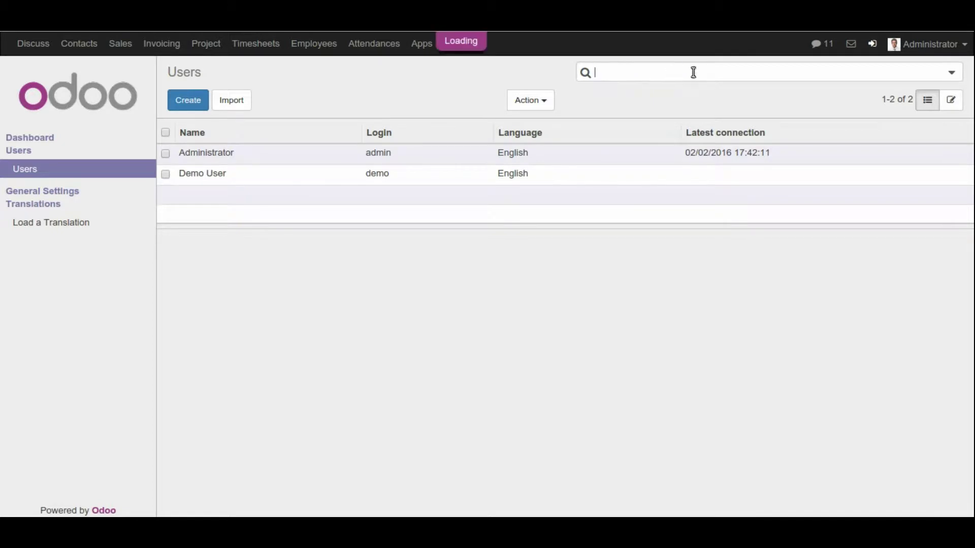
{"action": "left_click", "coordinate": [956, 43]}
Step: Log out of the administrator account and sign in as Demo User
{"action": "left_click", "coordinate": [890, 181]}
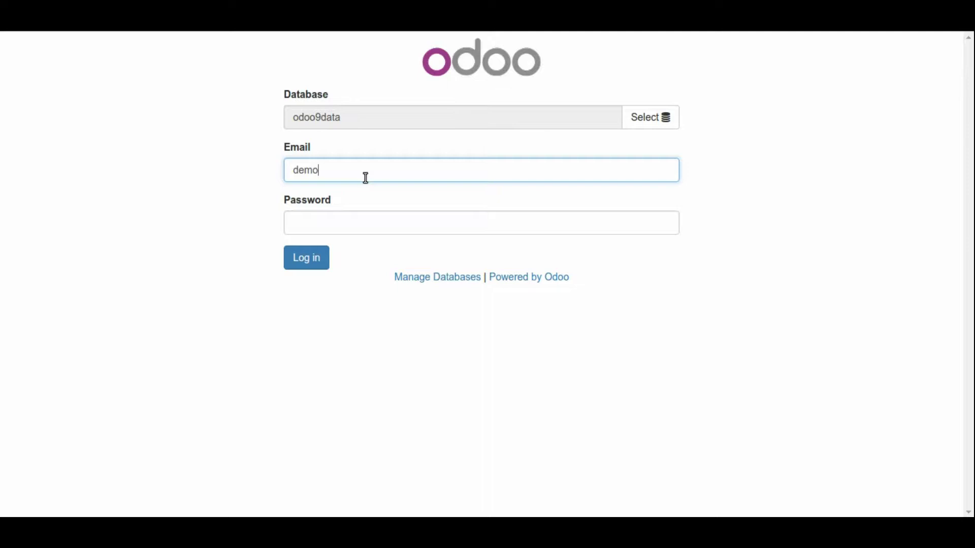
{"action": "left_click", "coordinate": [326, 224]}
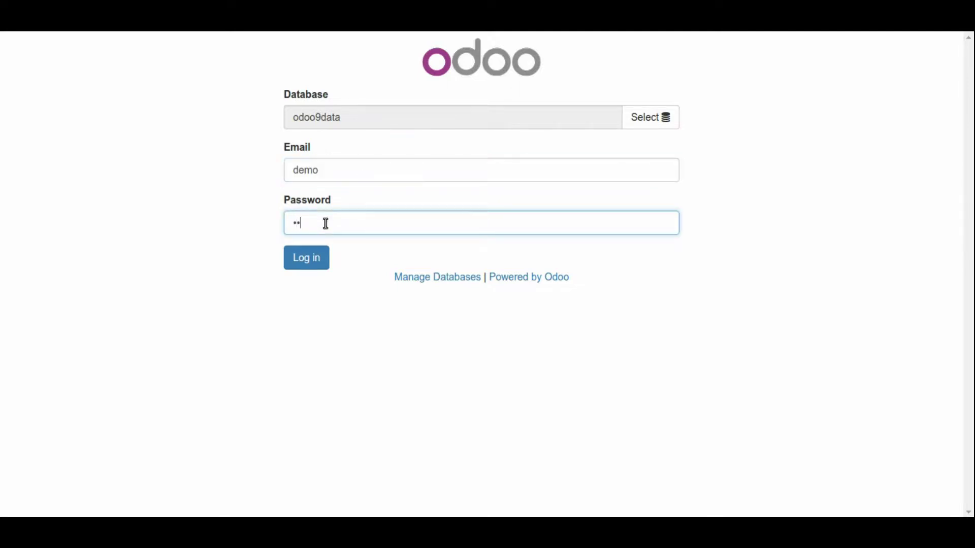
{"action": "left_click", "coordinate": [309, 257]}
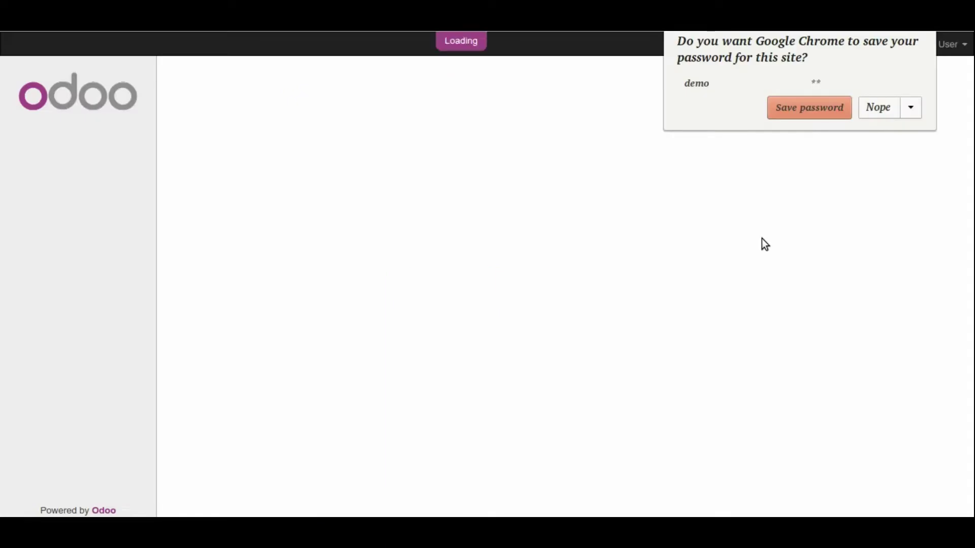
{"action": "left_click", "coordinate": [793, 107]}
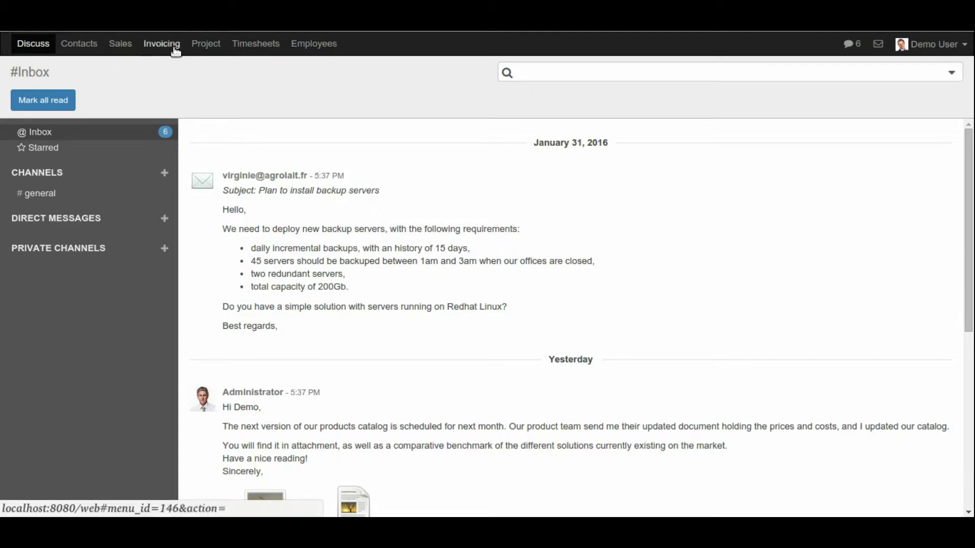
Step: Open Demo Task from the demo project's Tasks and start editing it
{"action": "left_click", "coordinate": [212, 46]}
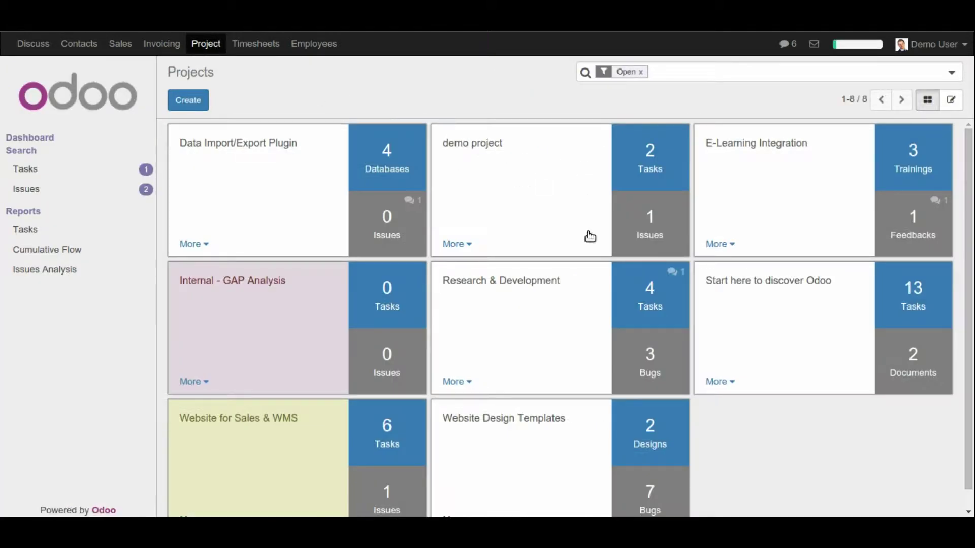
{"action": "left_click", "coordinate": [660, 166]}
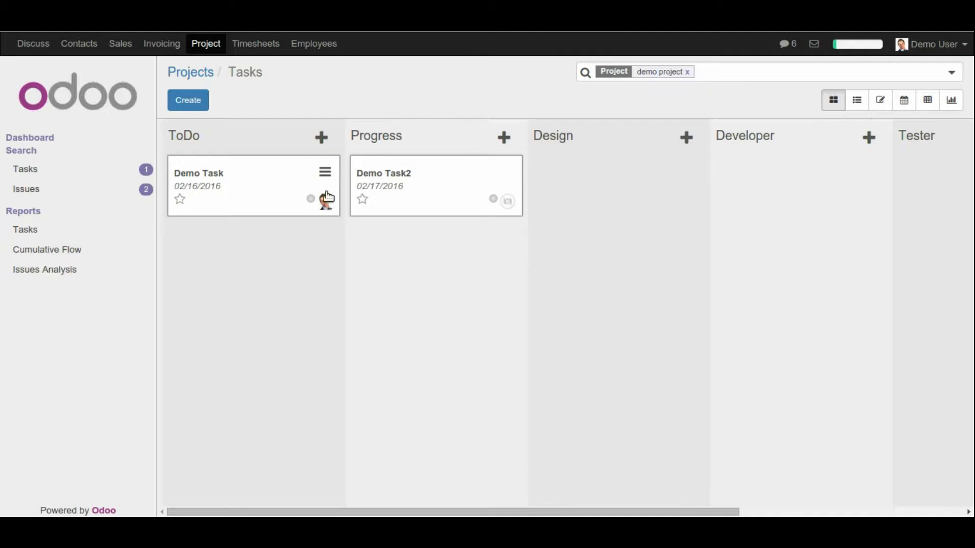
{"action": "left_click", "coordinate": [285, 183]}
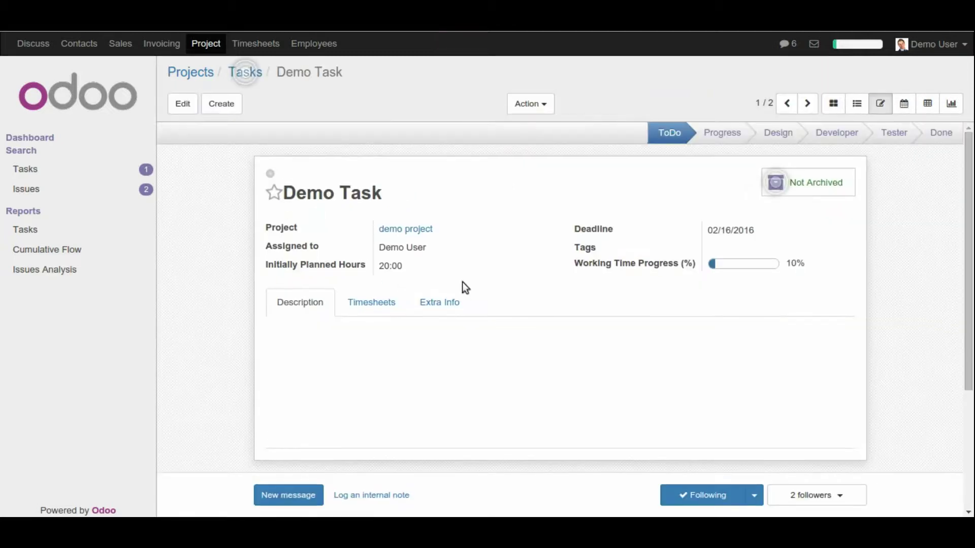
{"action": "left_click", "coordinate": [273, 192]}
{"action": "left_click", "coordinate": [184, 108]}
Step: Add and save an 18-hour 'complete' timesheet line by Demo User, bringing remaining hours to 00:00
{"action": "scroll", "coordinate": [357, 337], "scroll_direction": "down", "scroll_amount": 1}
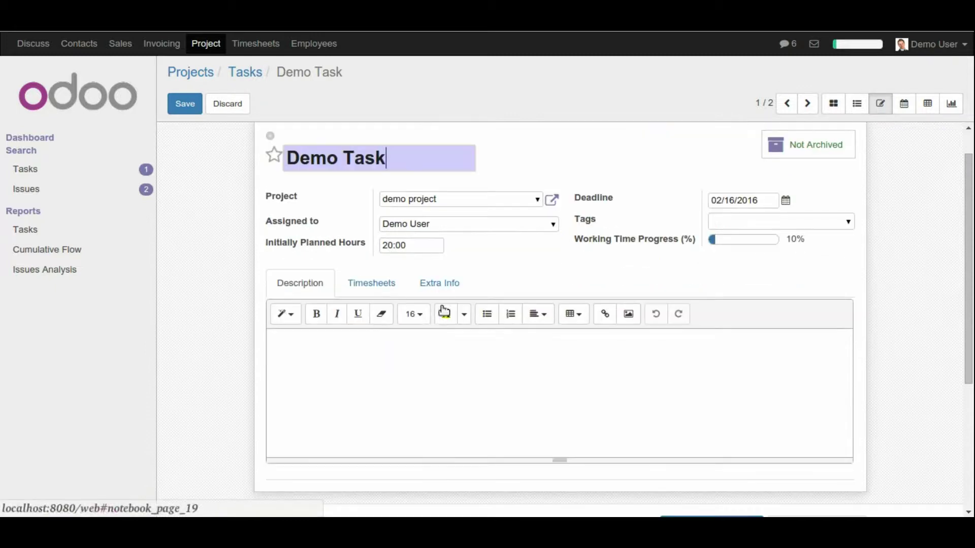
{"action": "left_click", "coordinate": [368, 282]}
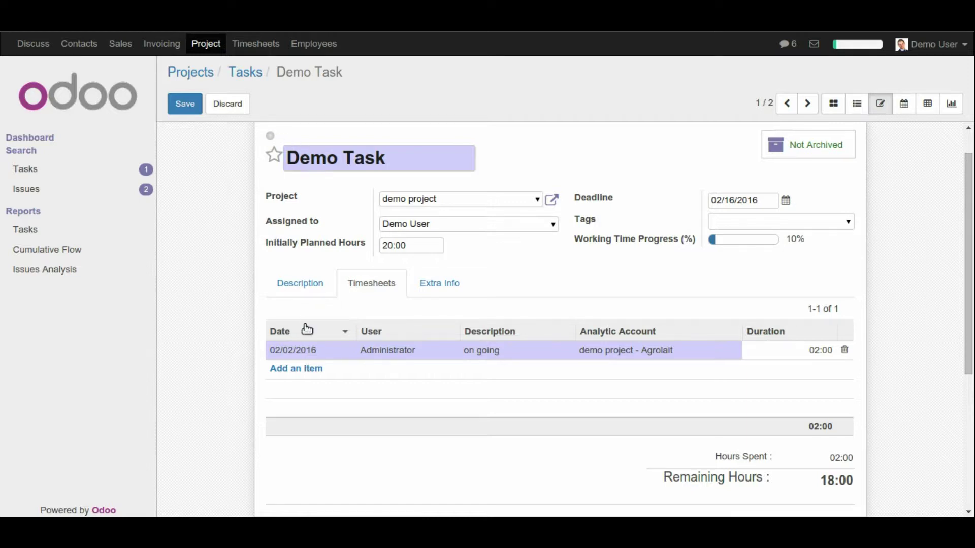
{"action": "left_click", "coordinate": [306, 370]}
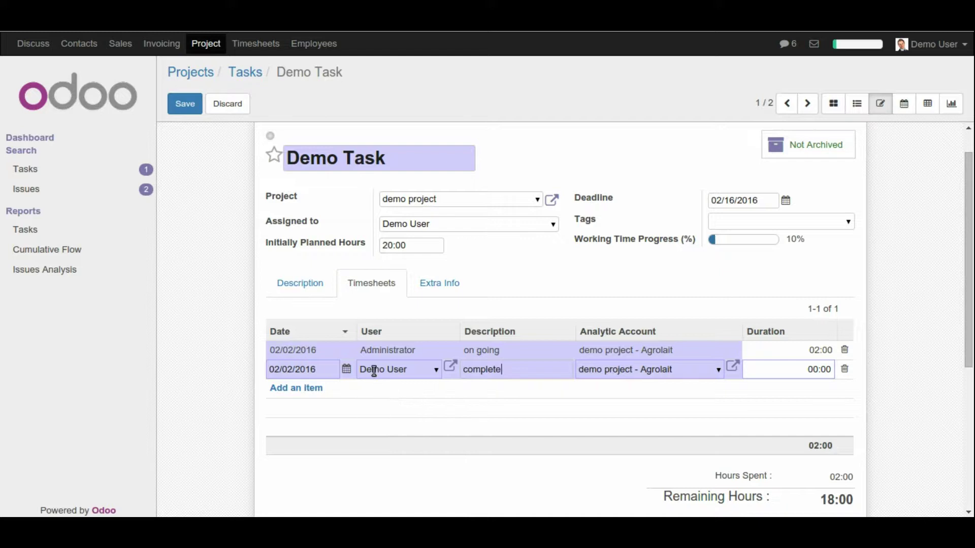
{"action": "left_click_drag", "start_coordinate": [412, 367], "coordinate": [355, 369]}
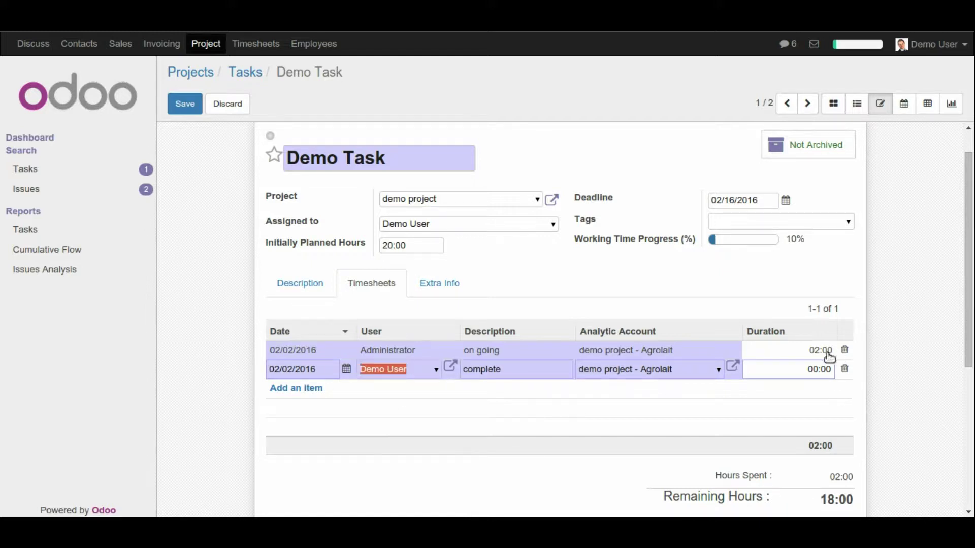
{"action": "left_click_drag", "start_coordinate": [807, 370], "coordinate": [832, 370]}
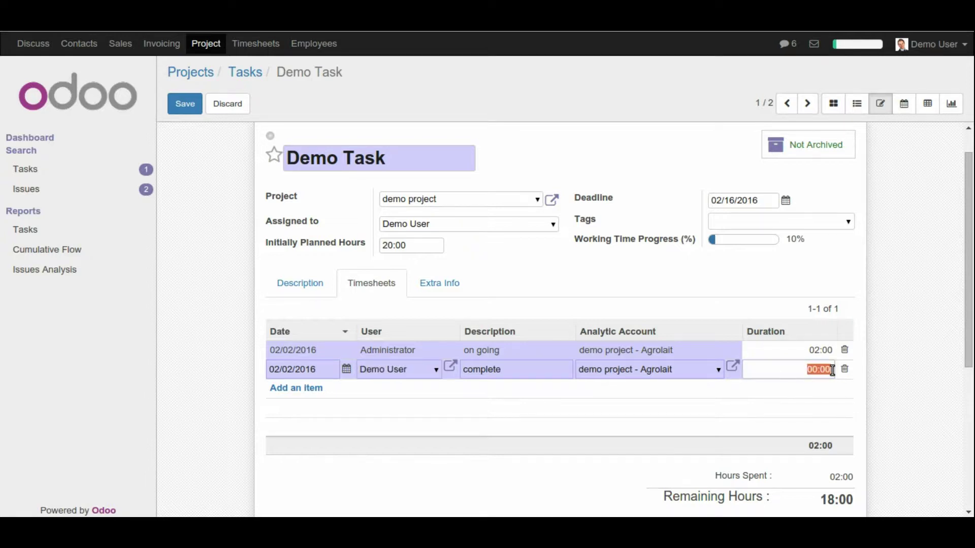
{"action": "type", "text": "4"}
{"action": "left_click_drag", "start_coordinate": [824, 369], "coordinate": [836, 372]}
{"action": "type", "text": "18"}
{"action": "scroll", "coordinate": [802, 358], "scroll_direction": "down", "scroll_amount": 1}
{"action": "scroll", "coordinate": [813, 361], "scroll_direction": "up", "scroll_amount": 2}
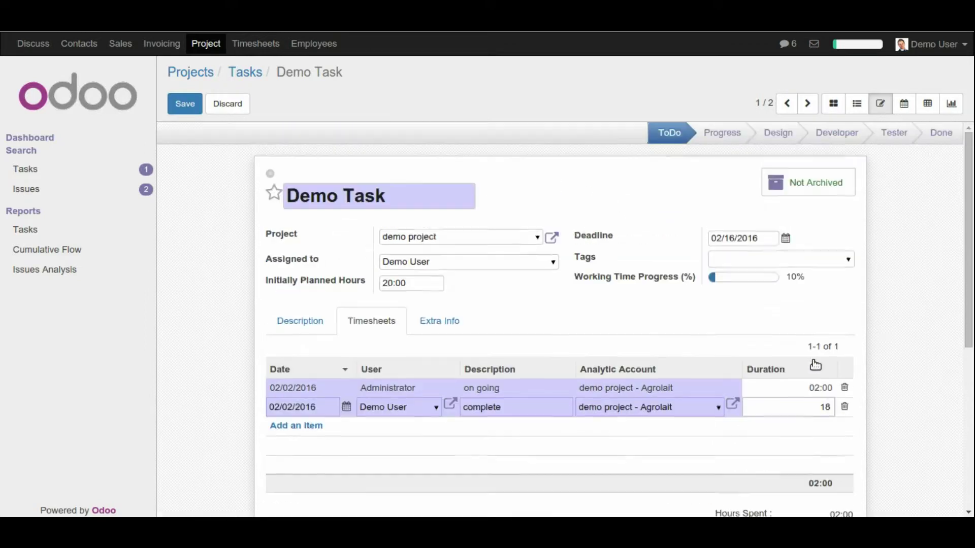
{"action": "left_click", "coordinate": [192, 104]}
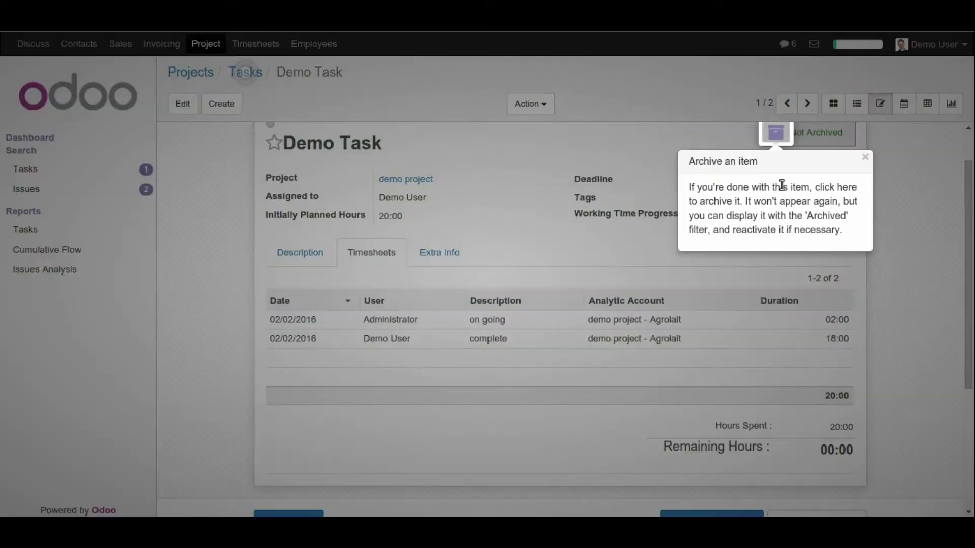
Step: Change Demo Task's archive and priority settings on its form
{"action": "left_click", "coordinate": [774, 137]}
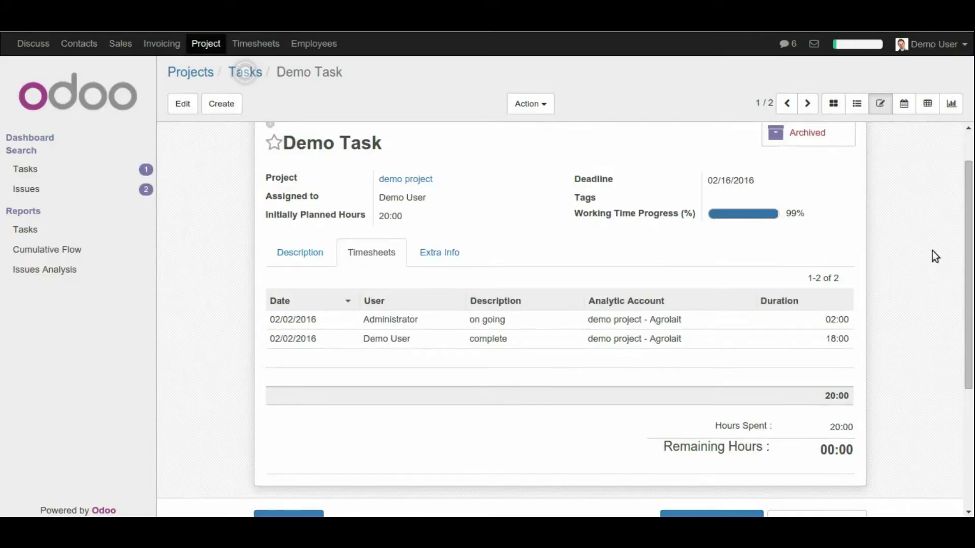
{"action": "scroll", "coordinate": [643, 333], "scroll_direction": "down", "scroll_amount": 1}
{"action": "scroll", "coordinate": [645, 335], "scroll_direction": "up", "scroll_amount": 1}
{"action": "scroll", "coordinate": [827, 184], "scroll_direction": "down", "scroll_amount": 1}
{"action": "scroll", "coordinate": [804, 166], "scroll_direction": "up", "scroll_amount": 2}
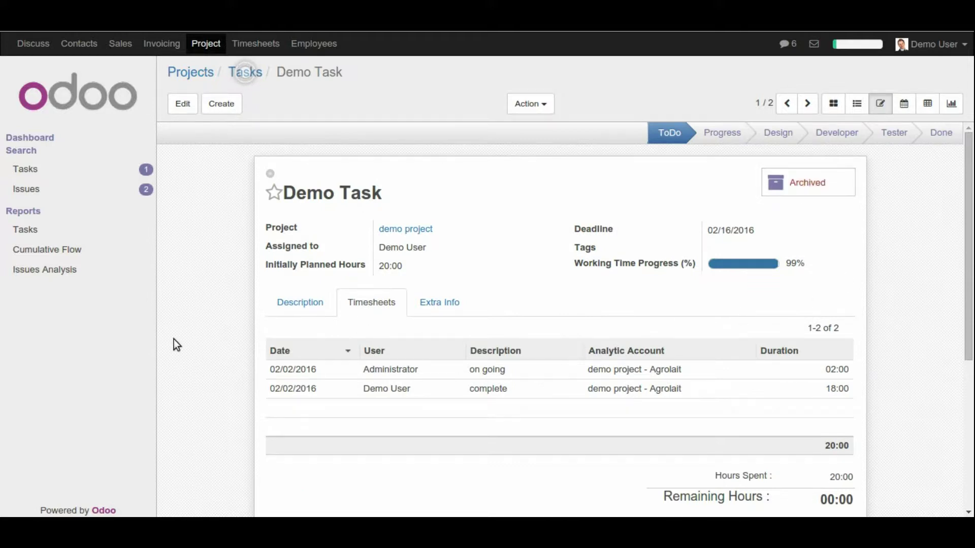
{"action": "left_click", "coordinate": [274, 193]}
{"action": "left_click", "coordinate": [254, 74]}
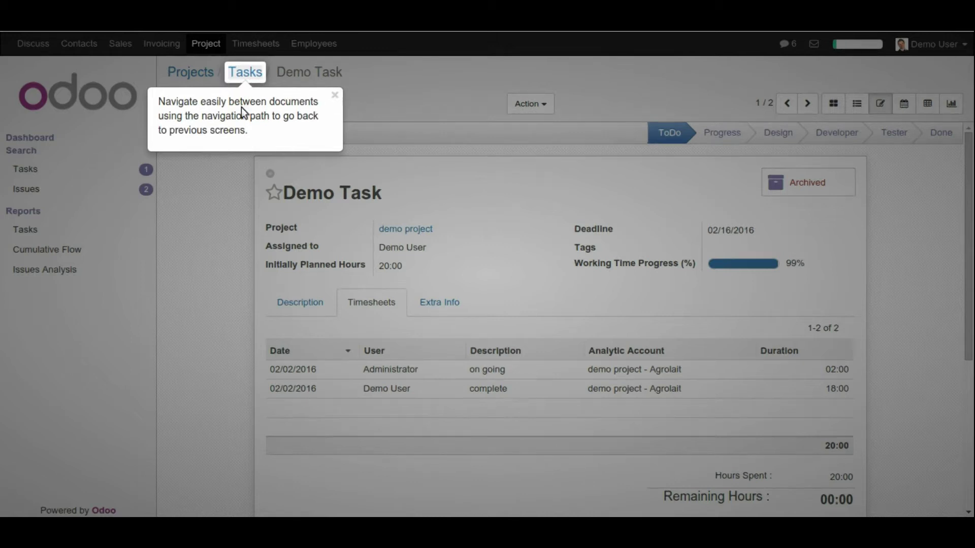
Step: Mark Demo Task2 as 'Ready for next stage' on the demo project's task board
{"action": "left_click", "coordinate": [244, 76]}
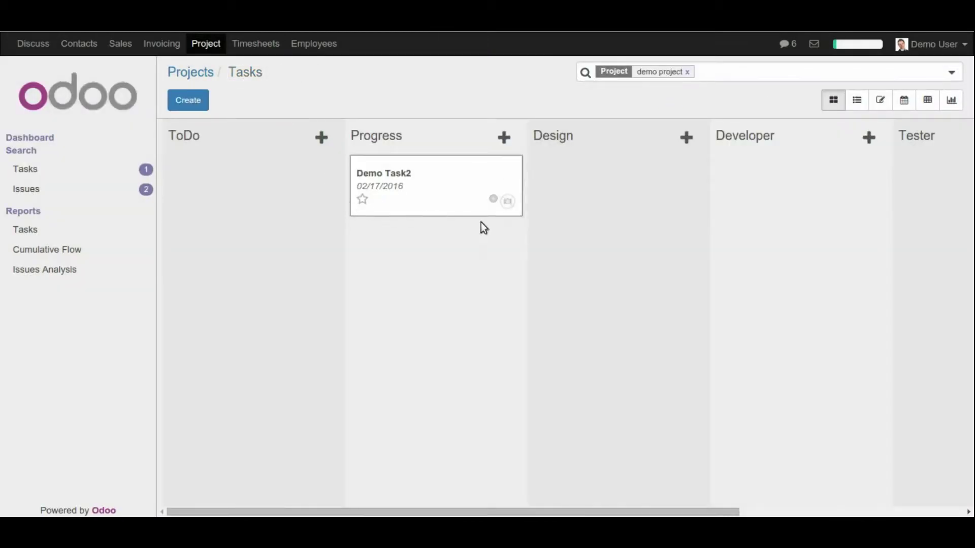
{"action": "left_click", "coordinate": [494, 199]}
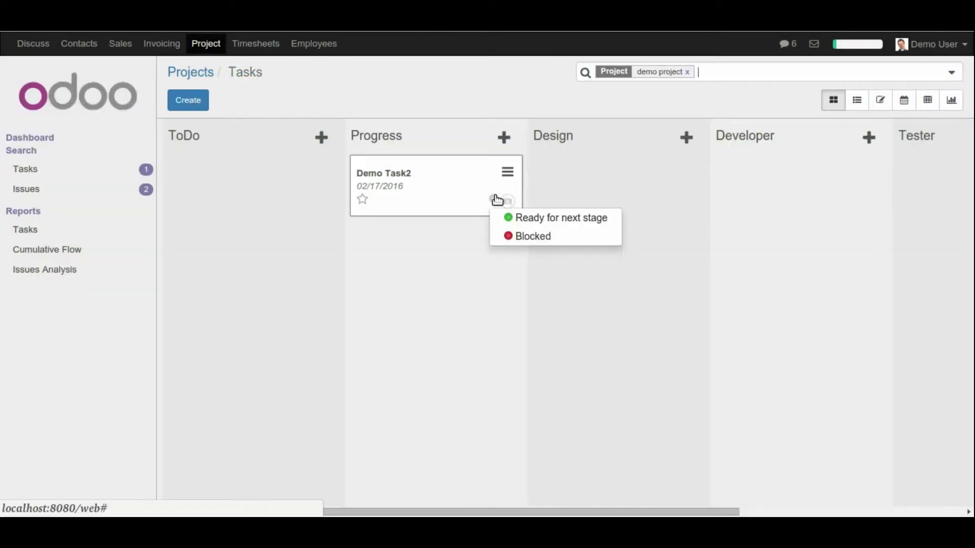
{"action": "left_click", "coordinate": [527, 219]}
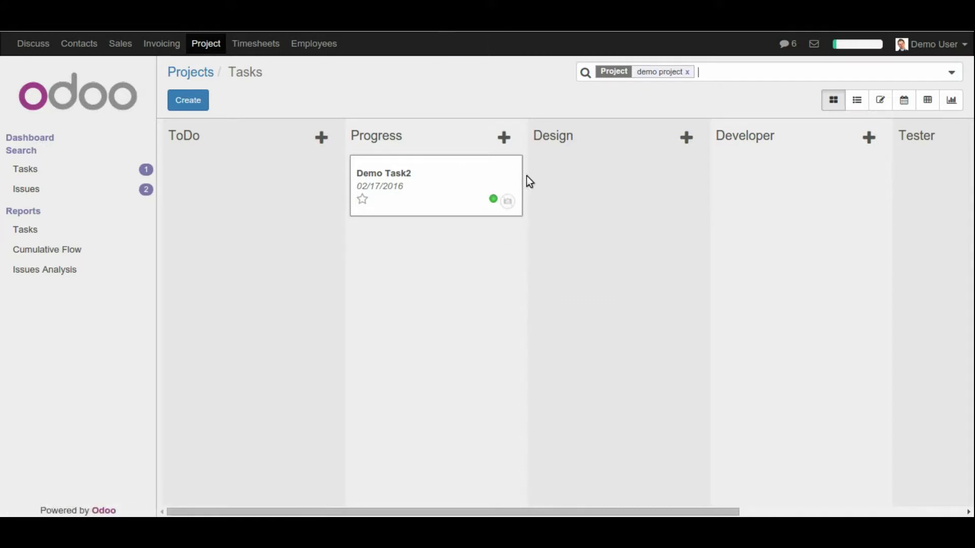
{"action": "mouse_move", "coordinate": [513, 183]}
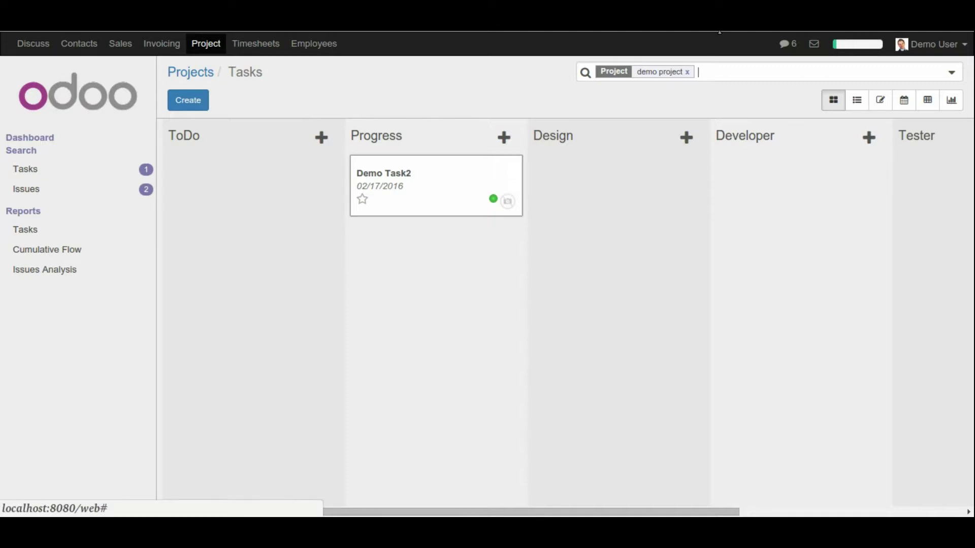
Step: Log out of Demo User, sign in as the administrator, and let Chrome save the password
{"action": "left_click", "coordinate": [955, 50]}
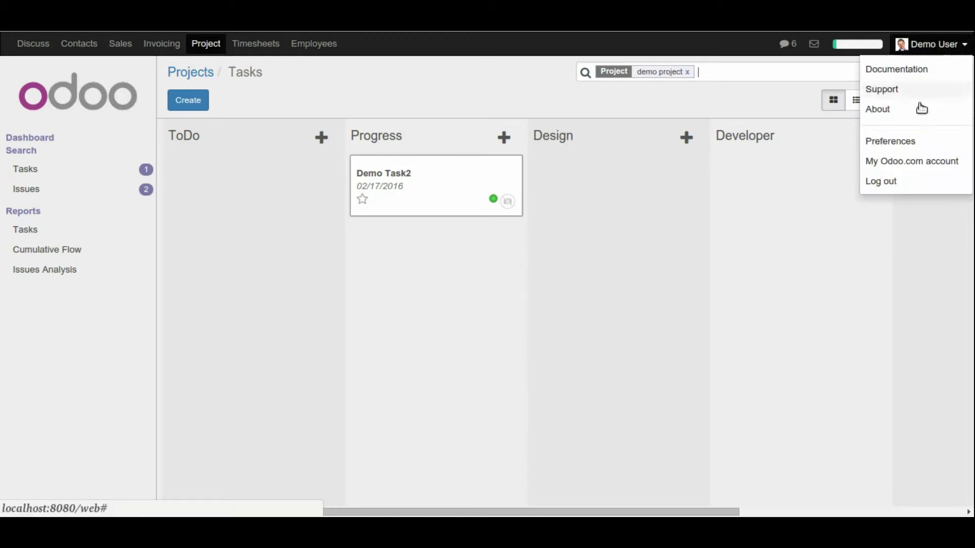
{"action": "left_click", "coordinate": [881, 181]}
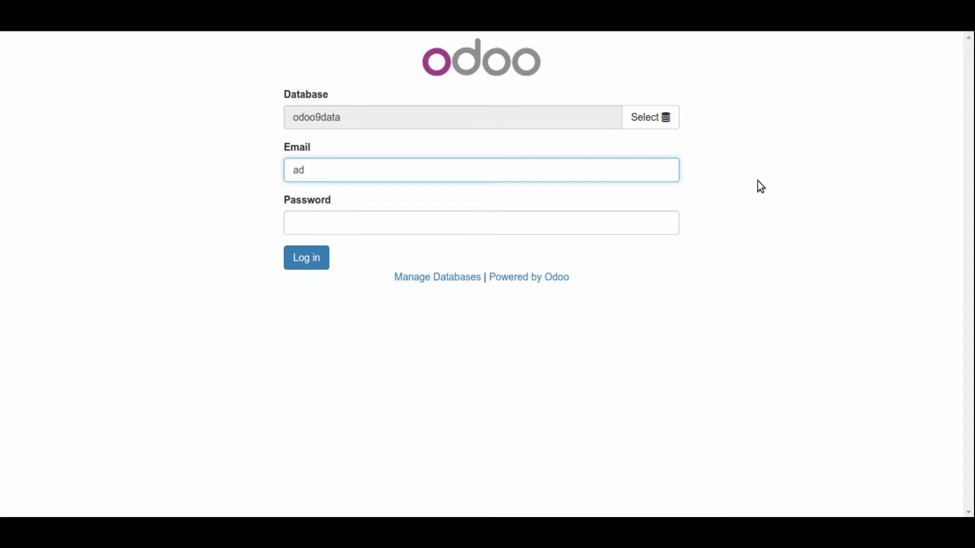
{"action": "left_click", "coordinate": [370, 224]}
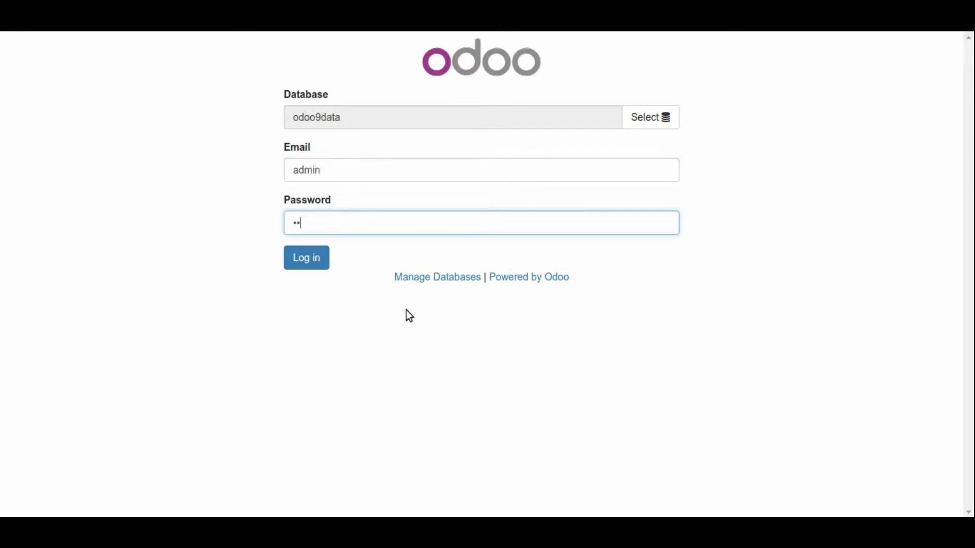
{"action": "left_click", "coordinate": [314, 258]}
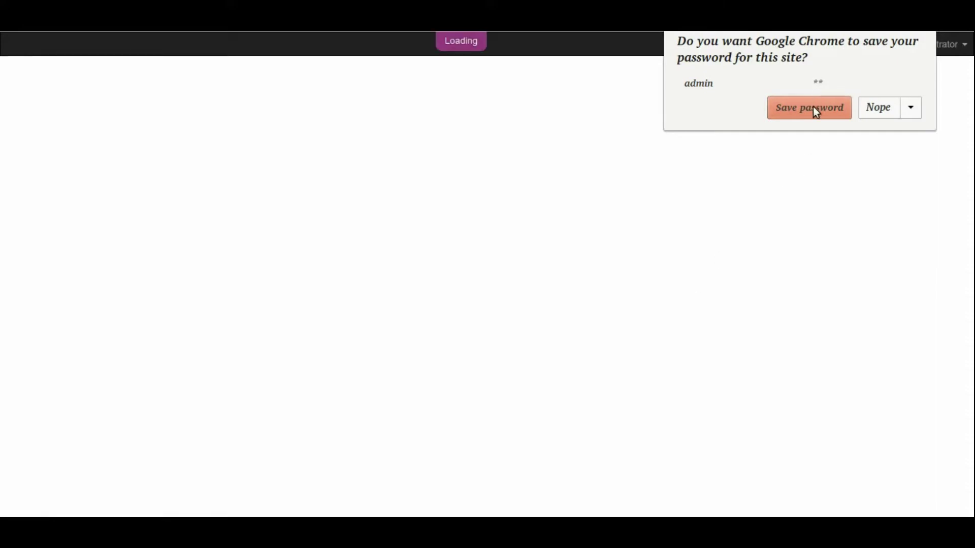
{"action": "left_click", "coordinate": [810, 108]}
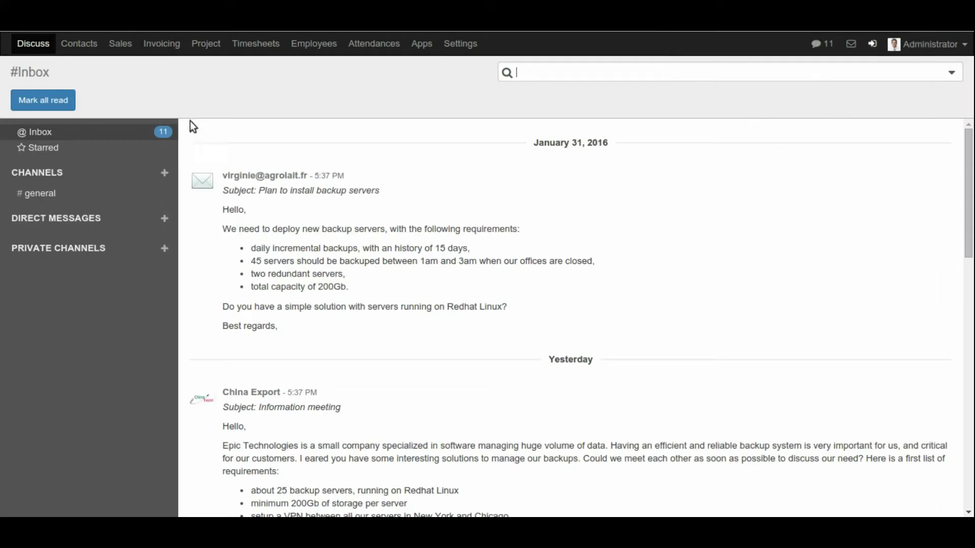
Step: Open the demo project's Demo Issue on its Timesheets tab in edit mode
{"action": "left_click", "coordinate": [203, 45]}
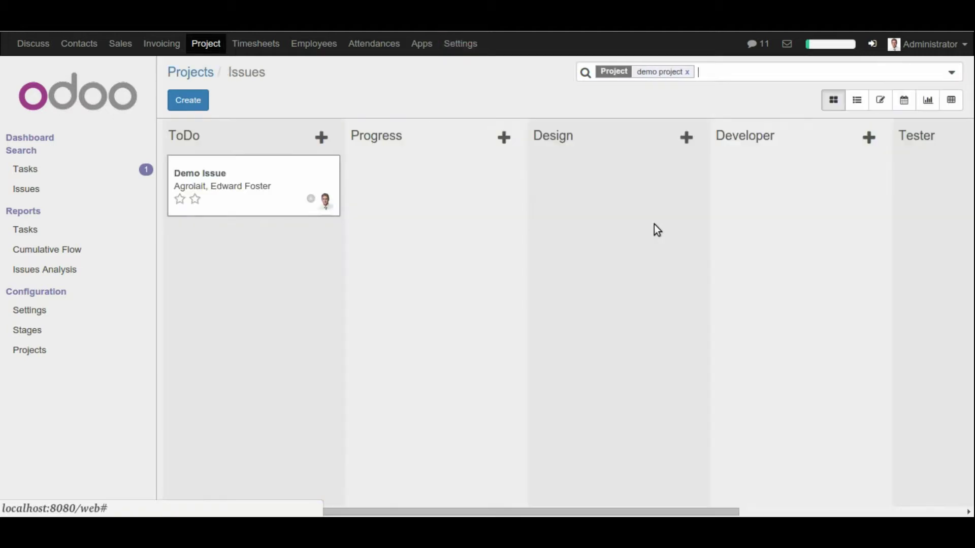
{"action": "left_click", "coordinate": [258, 187]}
{"action": "left_click", "coordinate": [374, 300]}
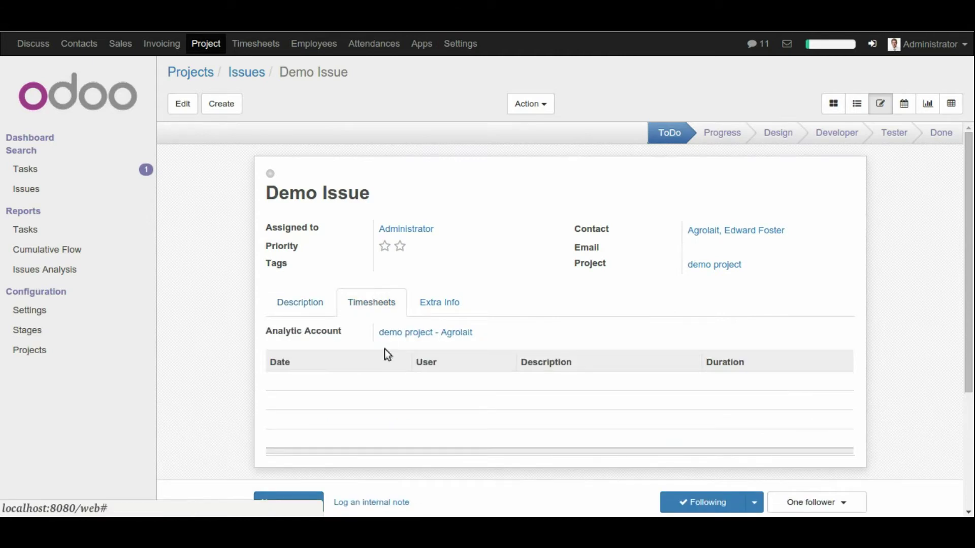
{"action": "left_click", "coordinate": [183, 103]}
{"action": "scroll", "coordinate": [315, 335], "scroll_direction": "down", "scroll_amount": 2}
Step: Add and save a 4-hour timesheet line described 'complt' dated 02/02/2016
{"action": "left_click", "coordinate": [305, 339]}
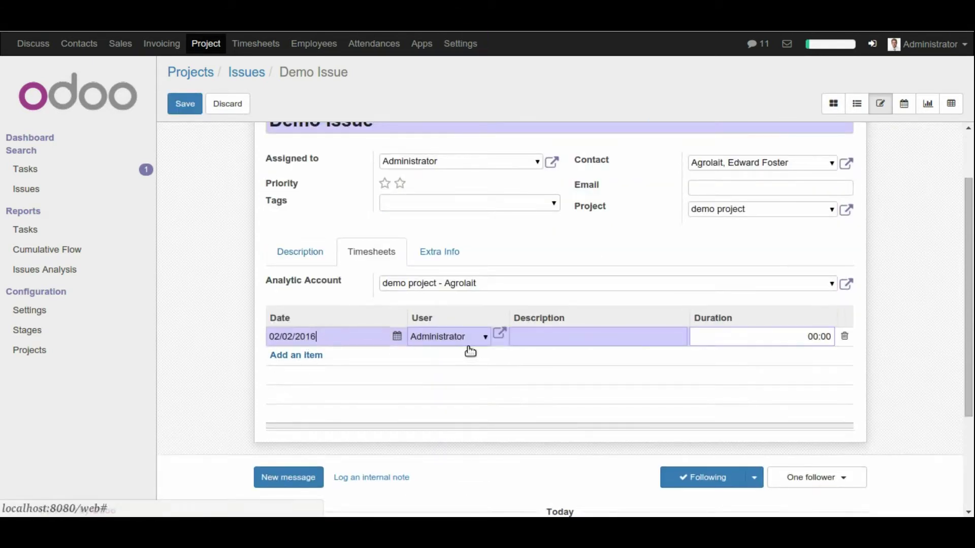
{"action": "left_click", "coordinate": [586, 341]}
{"action": "type", "text": "complt"}
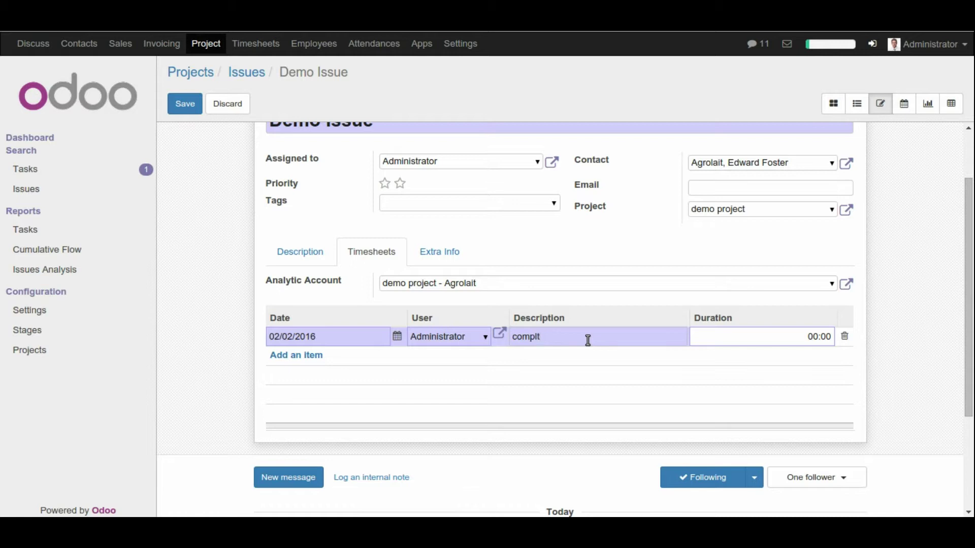
{"action": "key", "text": "Tab"}
{"action": "scroll", "coordinate": [592, 352], "scroll_direction": "up", "scroll_amount": 1}
{"action": "scroll", "coordinate": [593, 352], "scroll_direction": "down", "scroll_amount": 1}
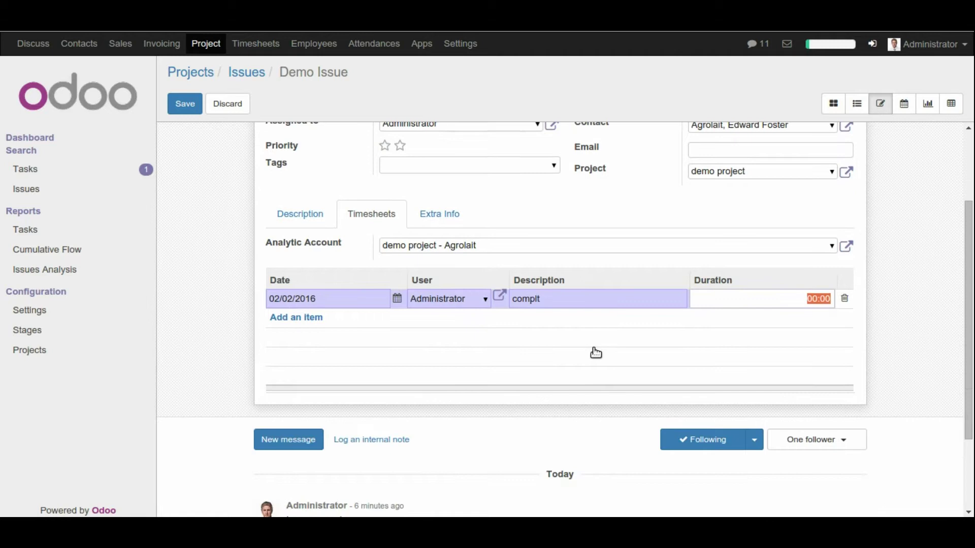
{"action": "type", "text": "4"}
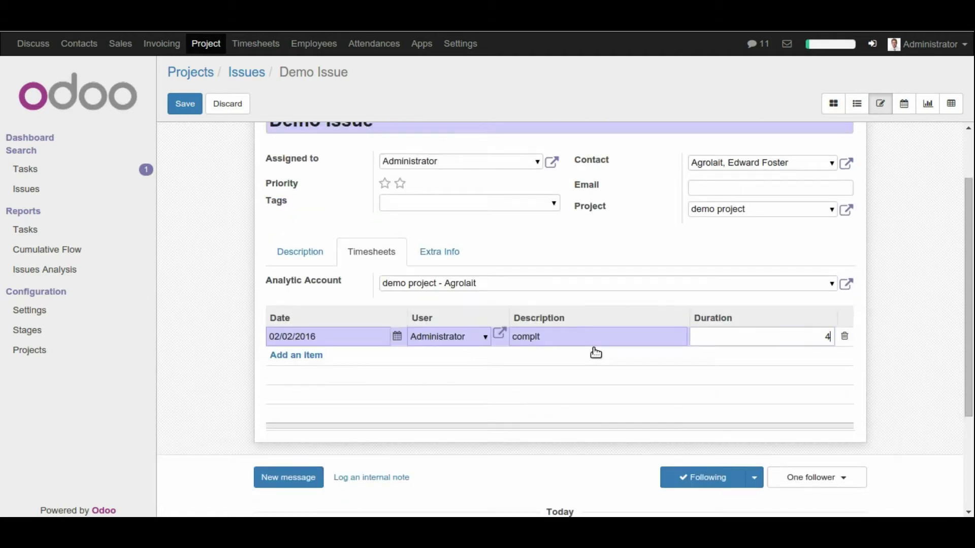
{"action": "scroll", "coordinate": [300, 411], "scroll_direction": "down", "scroll_amount": 1}
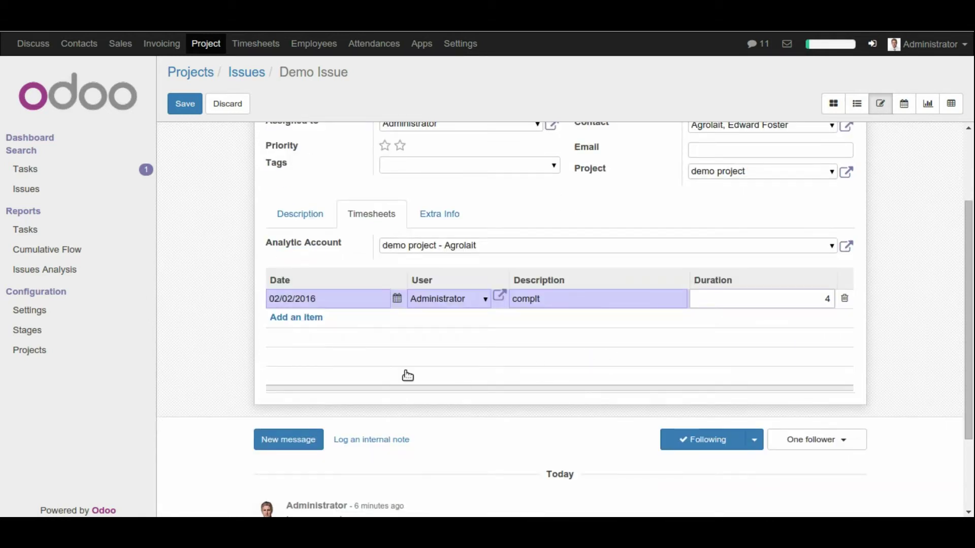
{"action": "scroll", "coordinate": [391, 358], "scroll_direction": "up", "scroll_amount": 3}
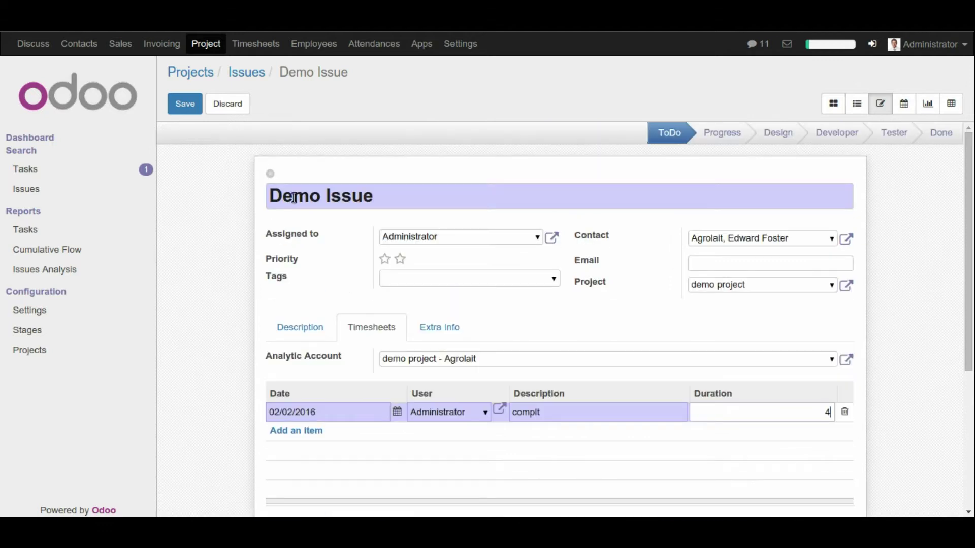
{"action": "left_click", "coordinate": [186, 109]}
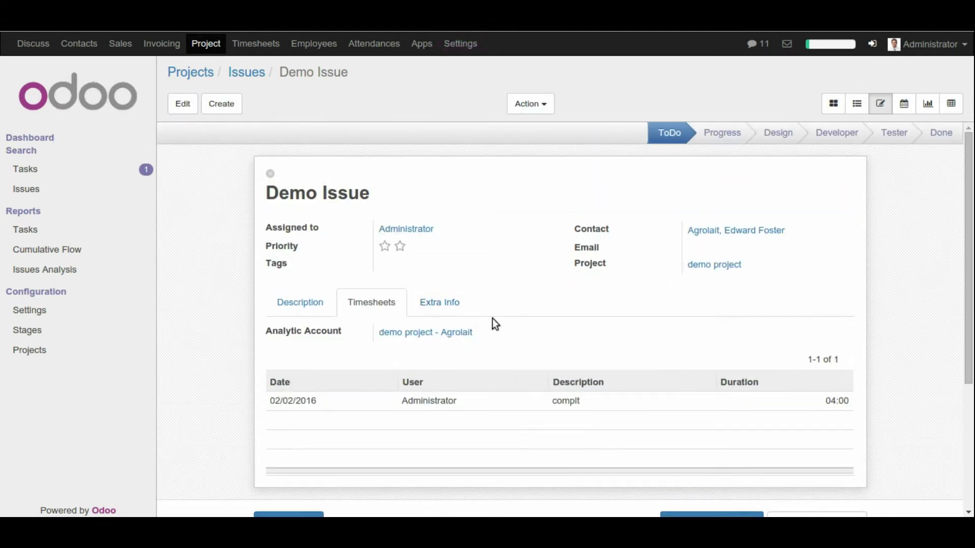
Step: Show the Tasks analysis as a bar chart, then open Cumulative Flow (41 tasks, 823.00 planned hours)
{"action": "scroll", "coordinate": [601, 352], "scroll_direction": "down", "scroll_amount": 1}
{"action": "scroll", "coordinate": [601, 352], "scroll_direction": "up", "scroll_amount": 1}
{"action": "left_click", "coordinate": [29, 236]}
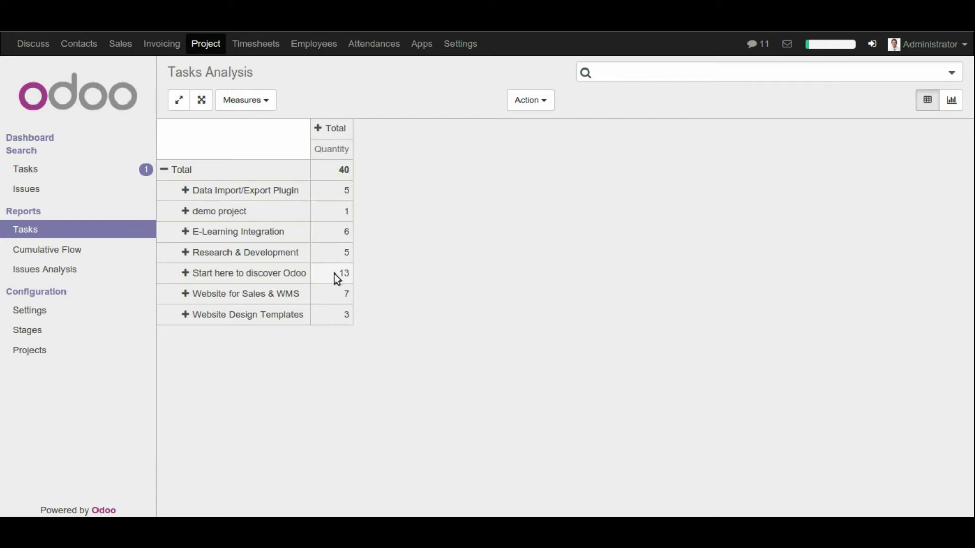
{"action": "left_click", "coordinate": [952, 103]}
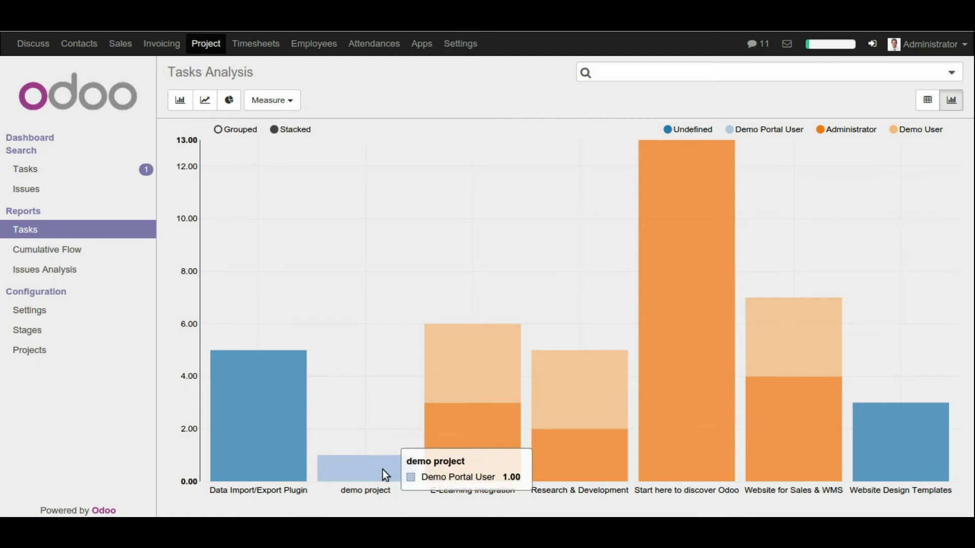
{"action": "left_click", "coordinate": [68, 254]}
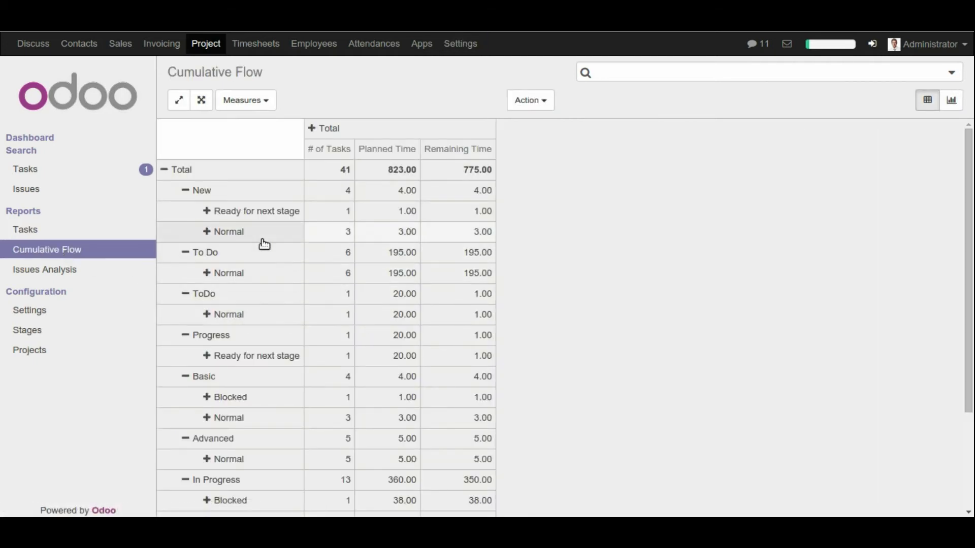
Step: Highlight the 823.00 planned and remaining hour totals, then open the Issues Analysis report
{"action": "scroll", "coordinate": [412, 182], "scroll_direction": "down", "scroll_amount": 1}
{"action": "scroll", "coordinate": [410, 182], "scroll_direction": "up", "scroll_amount": 1}
{"action": "left_click_drag", "start_coordinate": [381, 167], "coordinate": [507, 173]}
{"action": "left_click", "coordinate": [574, 175]}
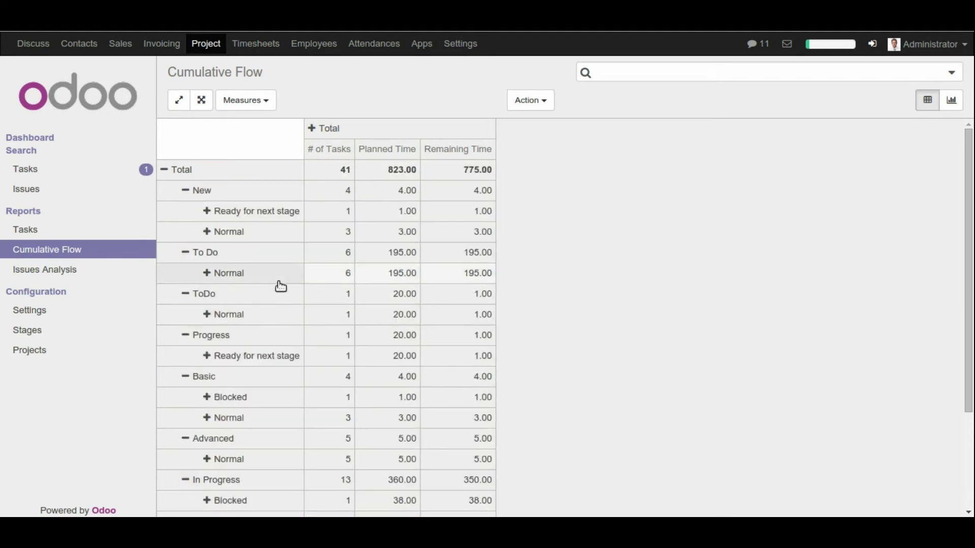
{"action": "scroll", "coordinate": [284, 282], "scroll_direction": "down", "scroll_amount": 1}
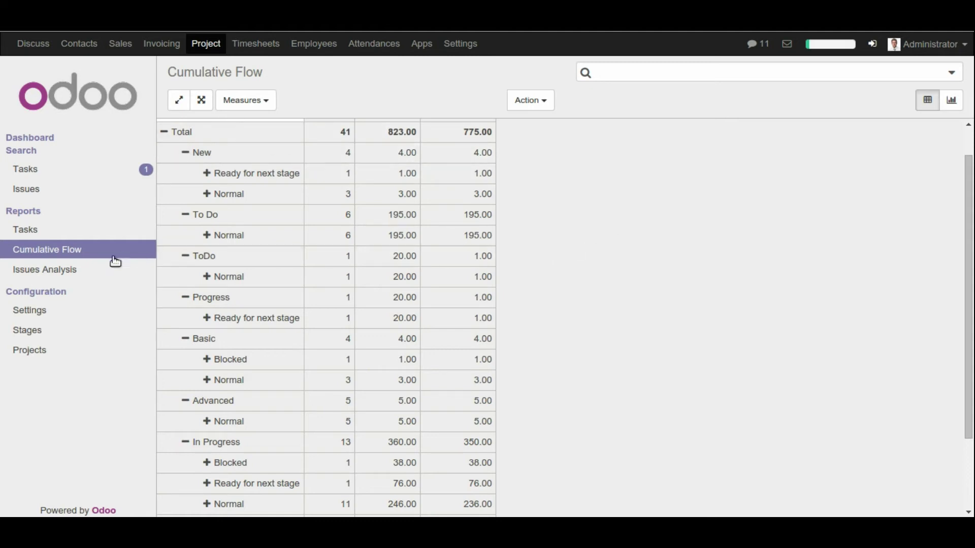
{"action": "left_click", "coordinate": [64, 277]}
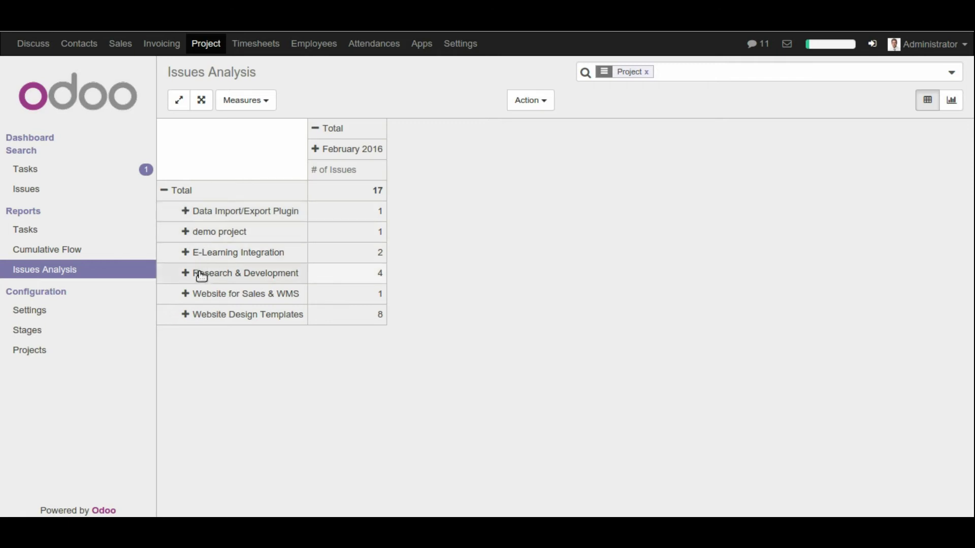
Step: Inspect the Issues Analysis pivot's issue counts, including the Data Import/Export Plugin row
{"action": "left_click", "coordinate": [187, 214]}
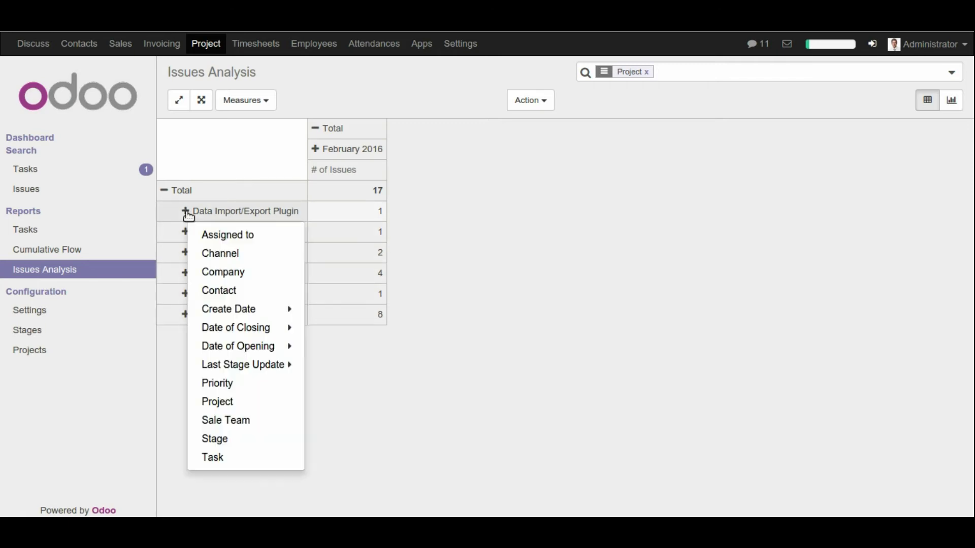
{"action": "left_click", "coordinate": [399, 206]}
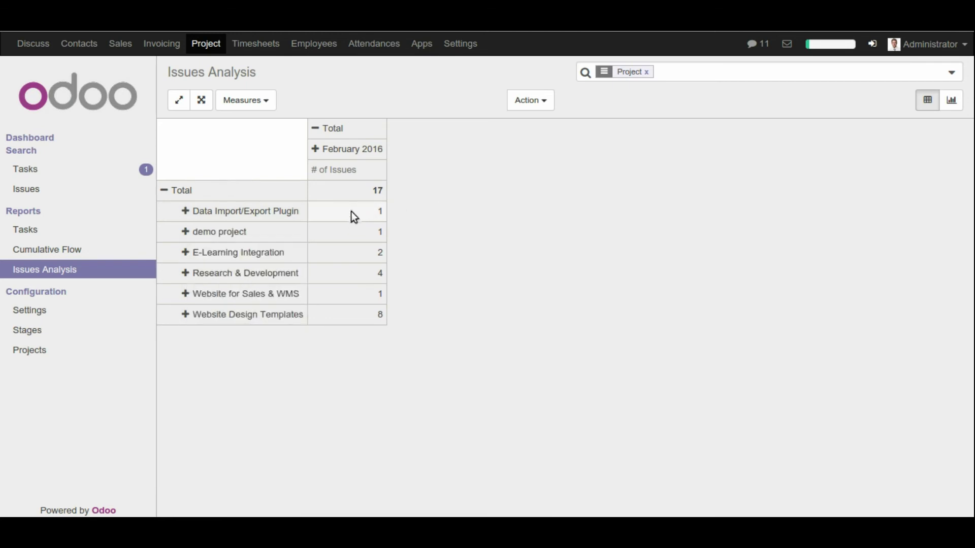
{"action": "mouse_move", "coordinate": [382, 210]}
{"action": "left_mouse_down"}
{"action": "mouse_move", "coordinate": [398, 220]}
{"action": "mouse_move", "coordinate": [383, 228]}
{"action": "left_mouse_up"}
{"action": "left_click", "coordinate": [367, 240]}
Step: Check the demo project's issue count, then review the project stages and the list of all projects
{"action": "double_click", "coordinate": [382, 231]}
{"action": "left_click", "coordinate": [35, 338]}
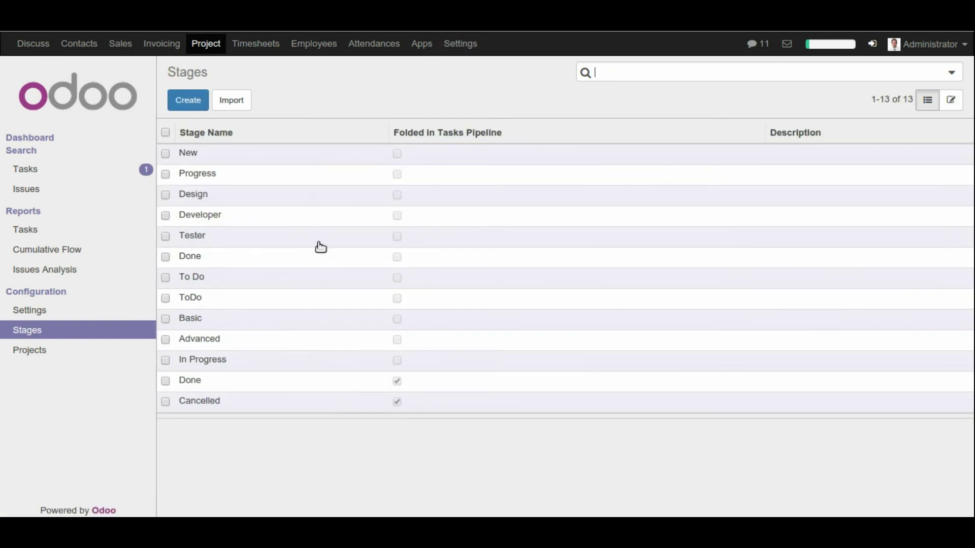
{"action": "left_click", "coordinate": [50, 350]}
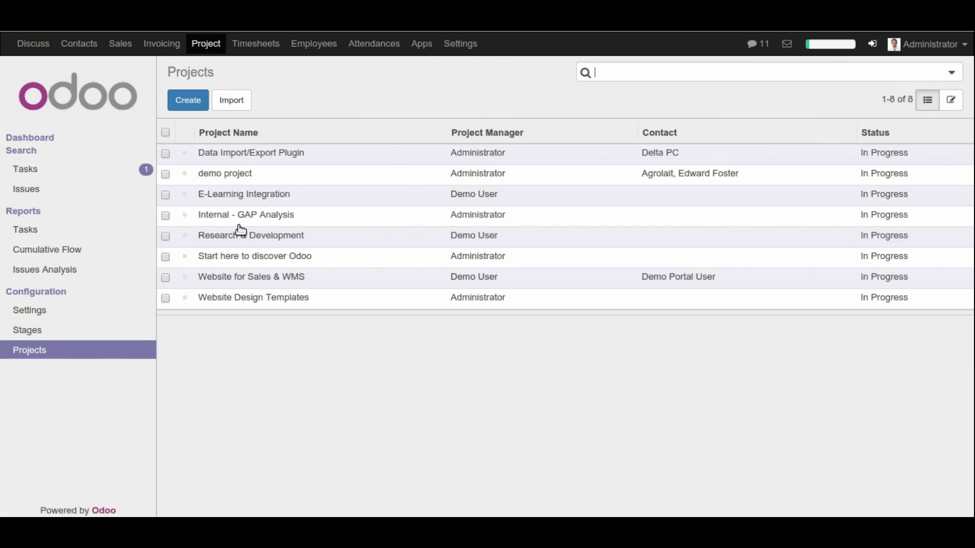